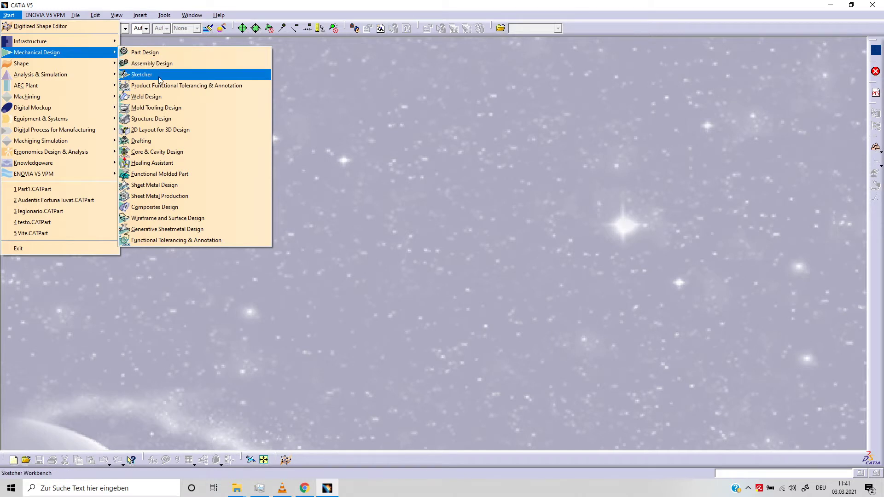
Step: Create a new Part Design part named Part1 and hide its xy, yz and zx planes
left_click(147, 52)
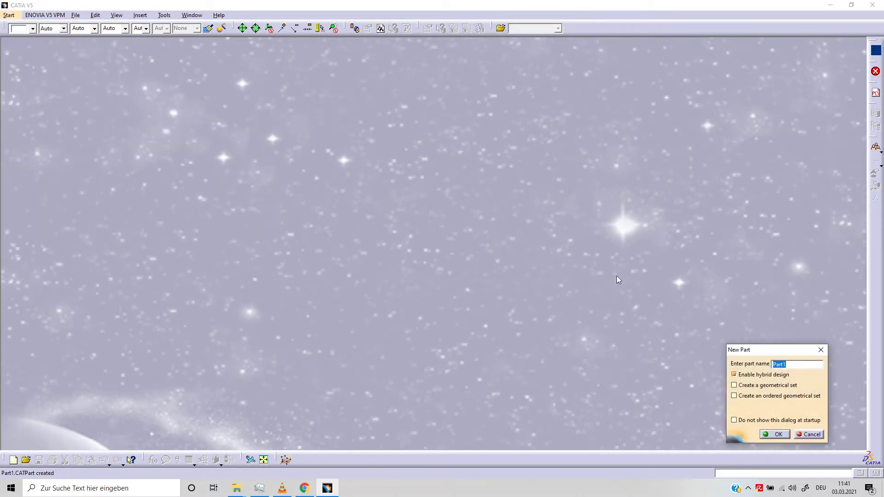
left_click(775, 434)
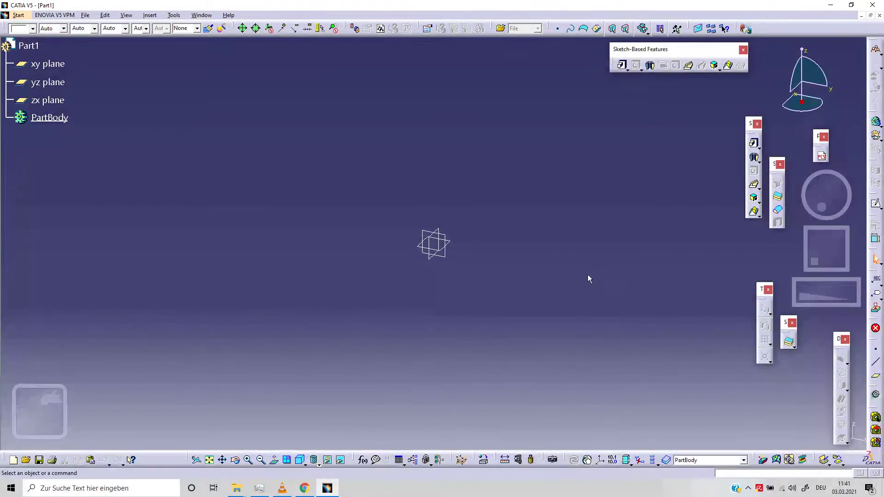
left_click(57, 69)
left_click(51, 83, "ctrl")
left_click(52, 100, "ctrl")
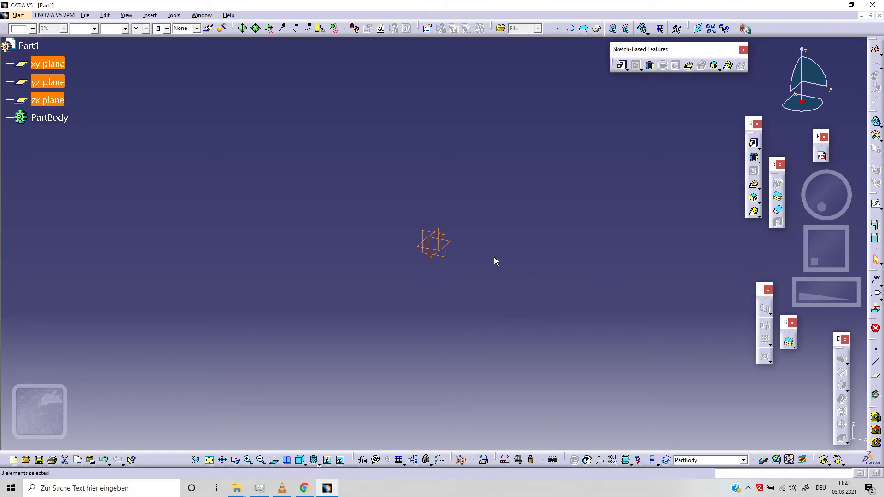
right_click(48, 80)
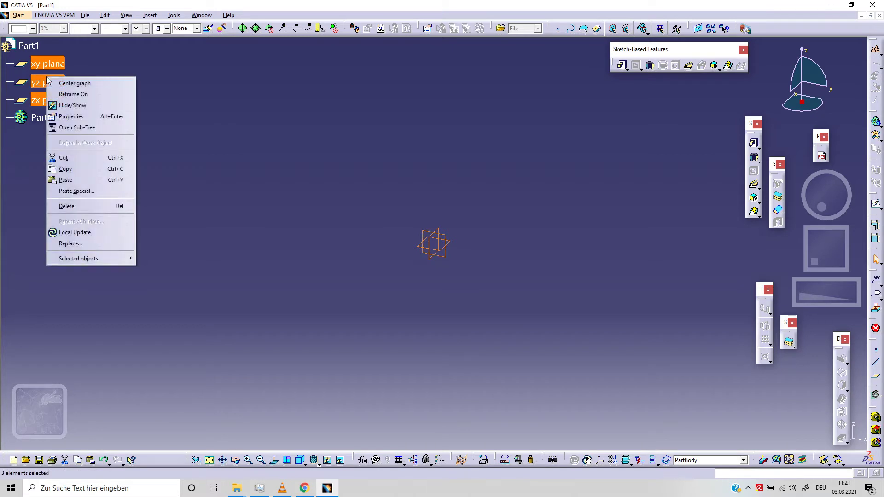
left_click(76, 105)
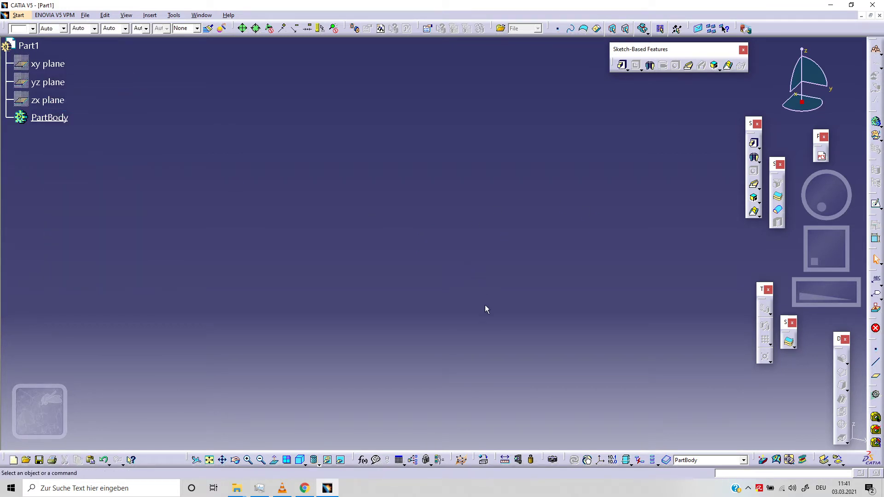
Step: Add a standard axis system with default settings and start a sketch on its XY plane
left_click(600, 460)
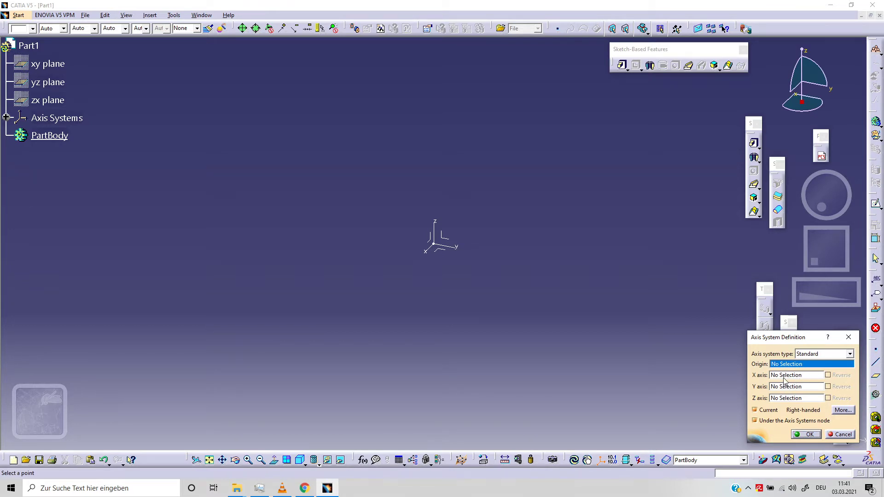
left_click(806, 435)
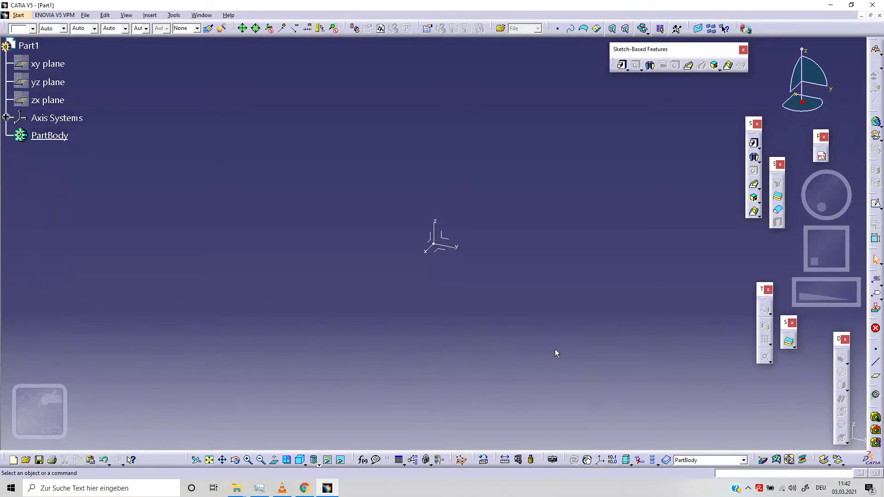
left_click(449, 253)
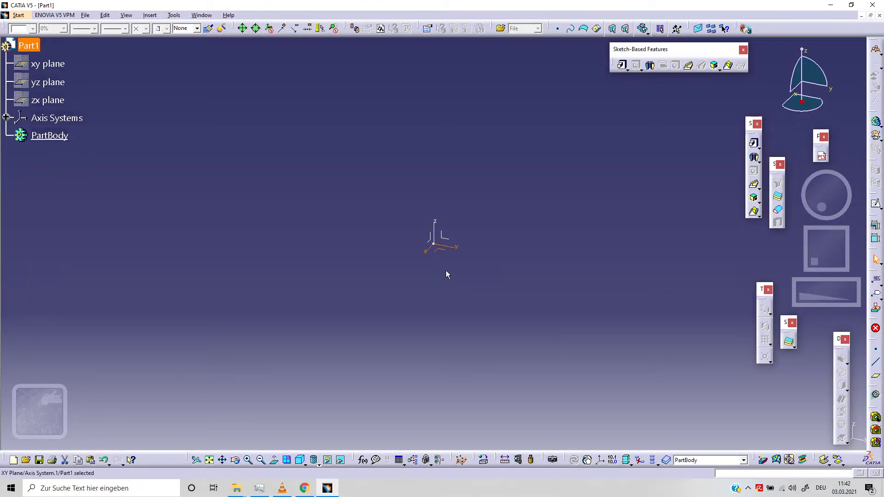
left_click(876, 206)
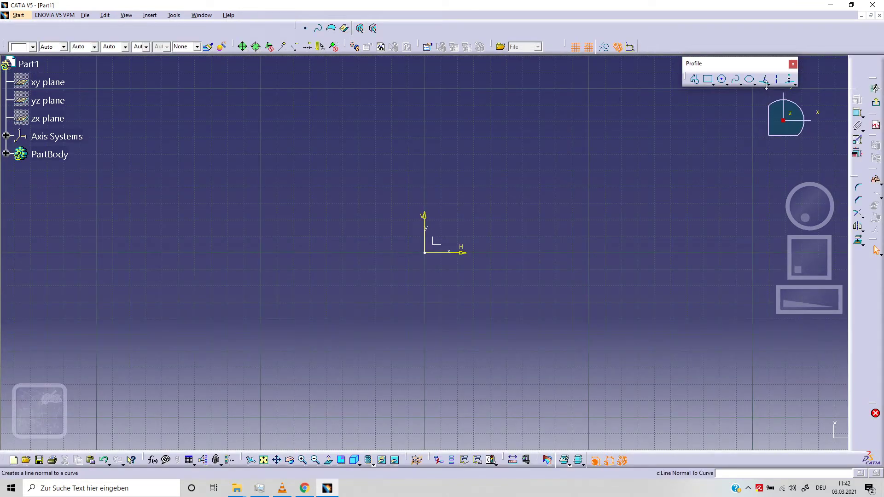
left_click(767, 85)
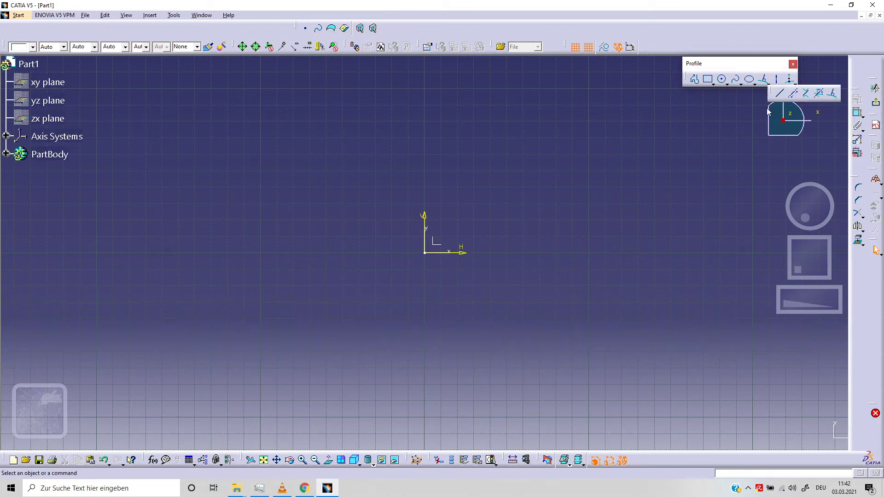
left_click(794, 84)
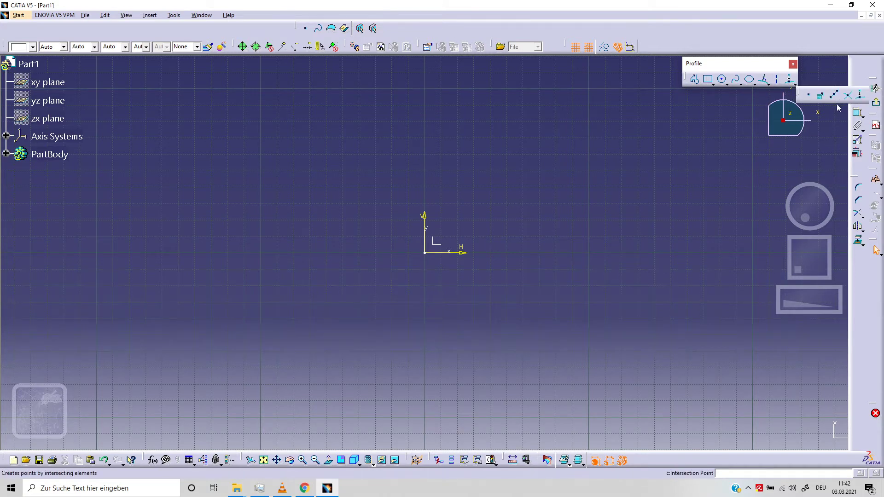
Step: Sketch two crossing lines above and left of the origin, starting the first at H -130 mm, V 60 mm
left_click(768, 84)
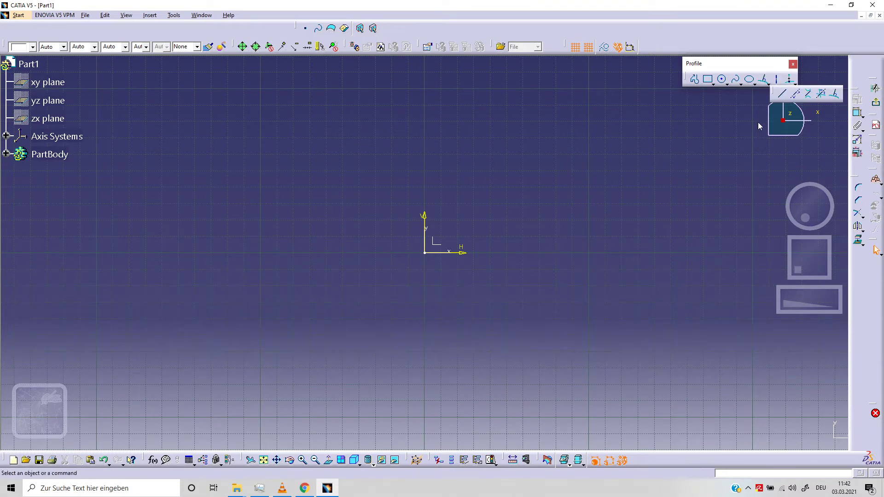
left_click(781, 93)
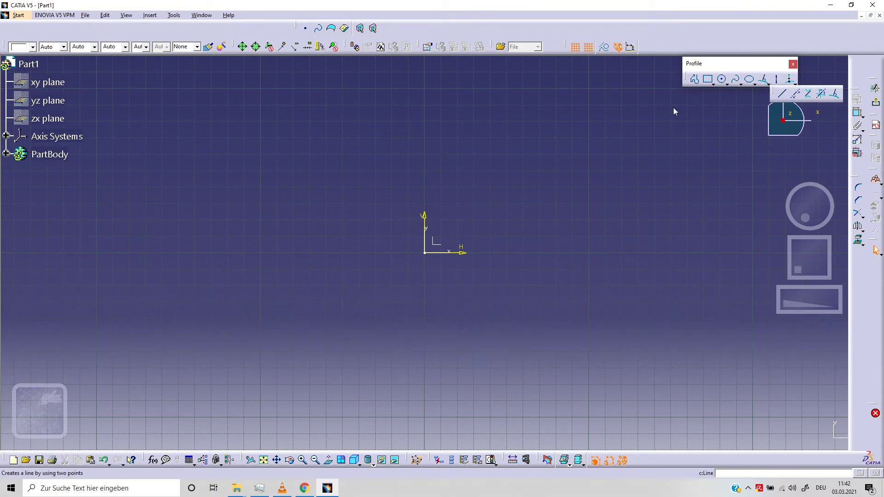
left_click(210, 154)
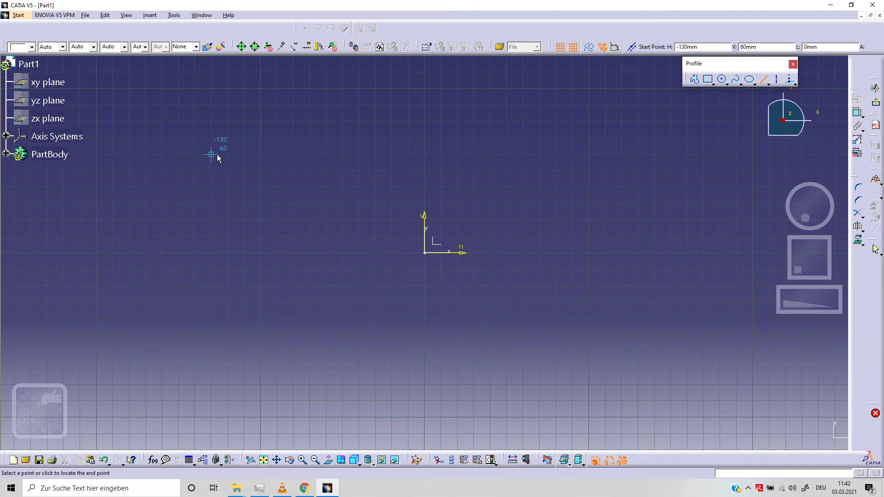
left_click(341, 105)
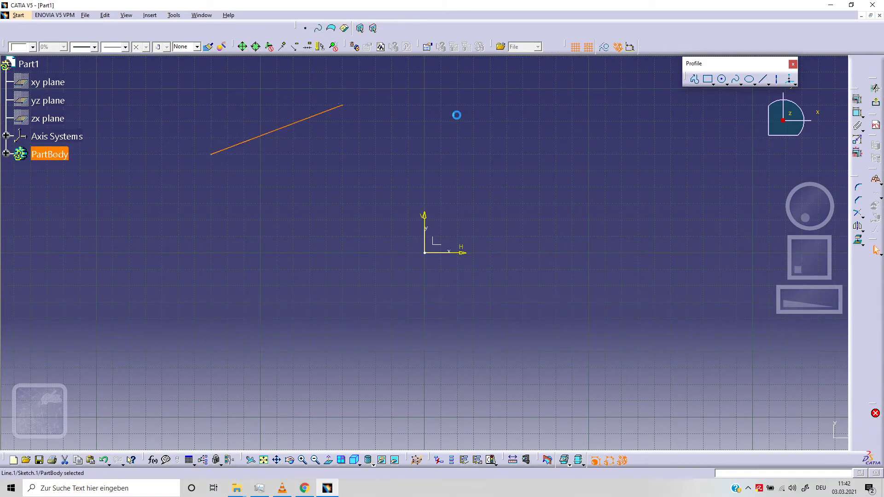
left_click(763, 82)
left_click(243, 89)
left_click(310, 154)
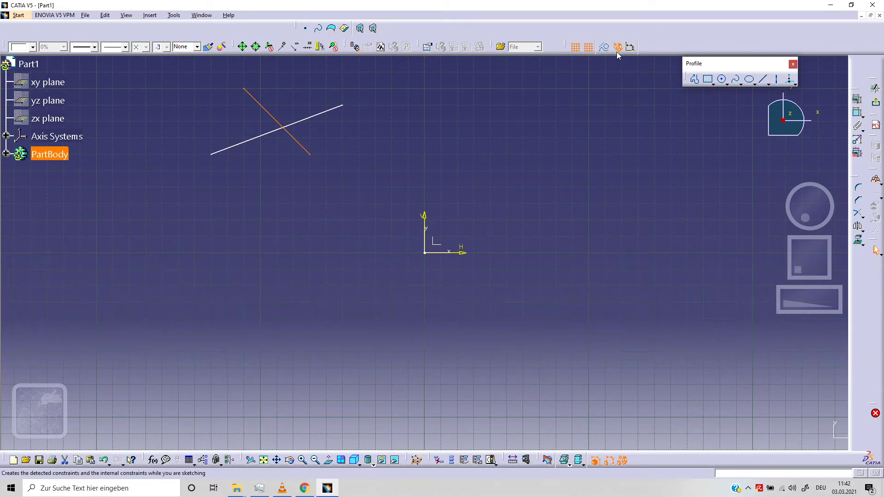
Step: Turn off geometrical constraints and create an intersection point where the two lines cross
left_click(791, 85)
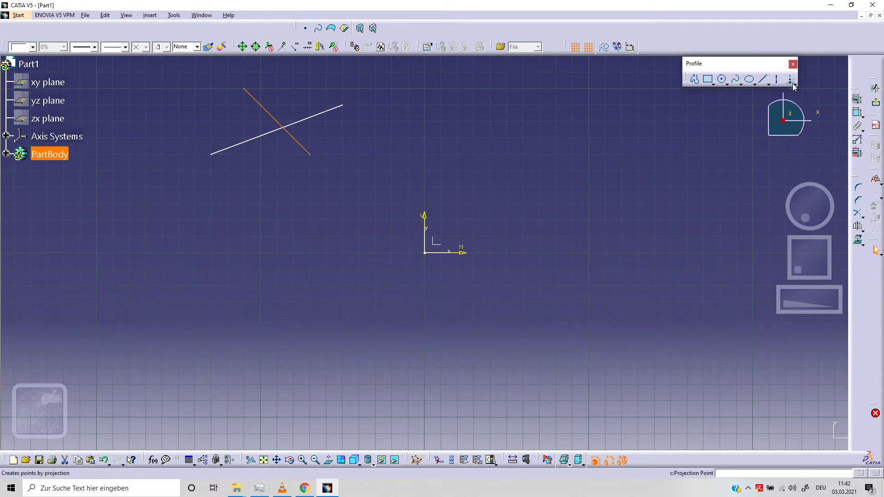
left_click(793, 85)
left_click(847, 93)
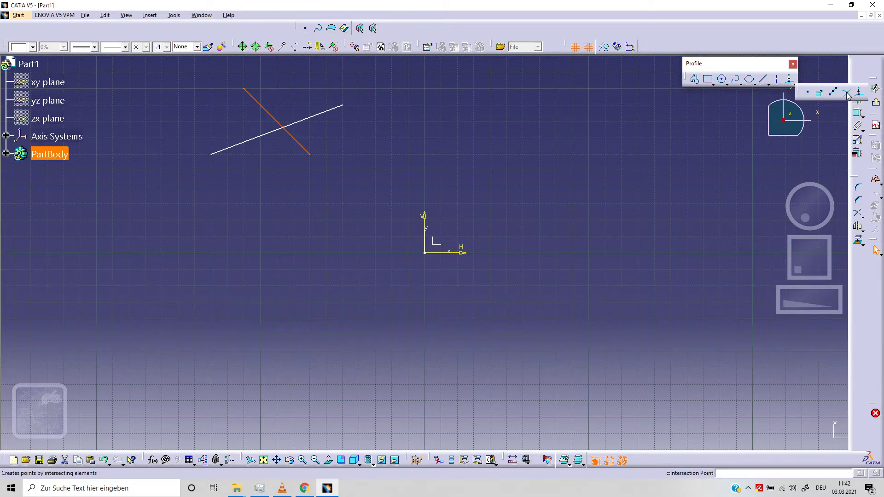
left_click(847, 94)
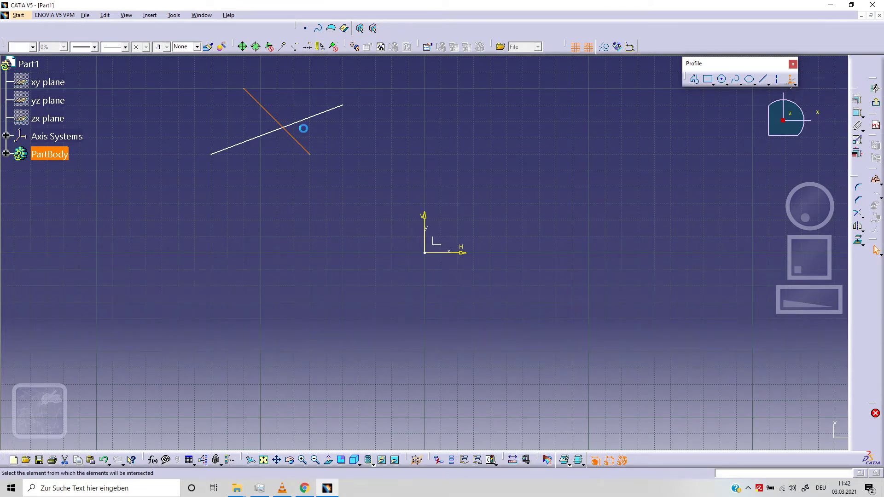
left_click(322, 115)
middle_click_drag(329, 135, 404, 167)
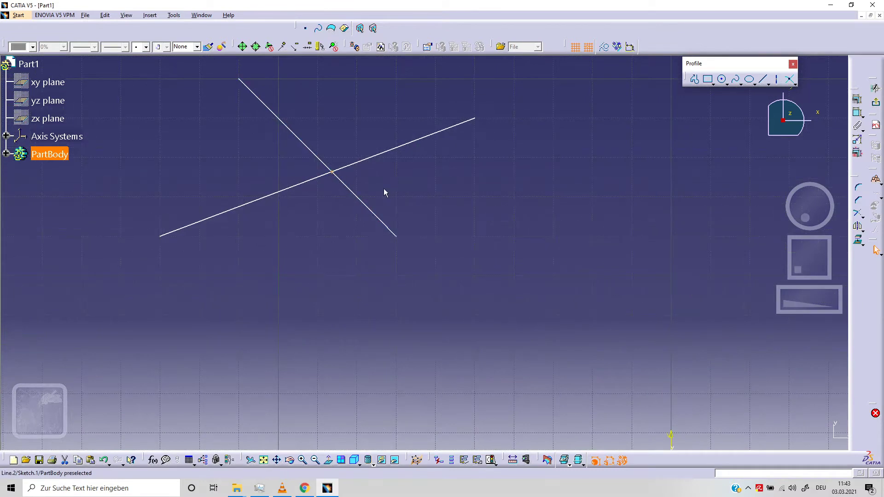
Step: Sketch a second pair of crossing lines above the origin, ending the second, about 72 mm long, at H 0 mm, V 50 mm
middle_click_drag(572, 208, 420, 209)
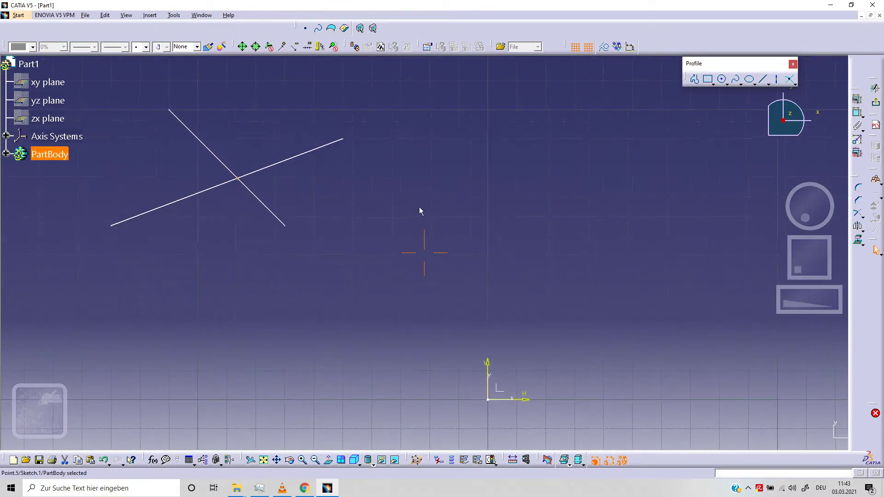
left_click(762, 81)
left_click(488, 138)
left_click(661, 254)
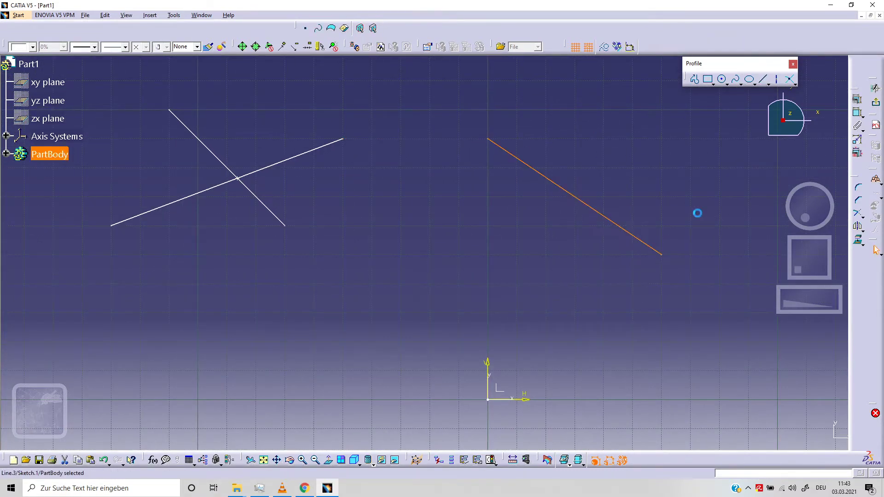
left_click(763, 79)
left_click(661, 138)
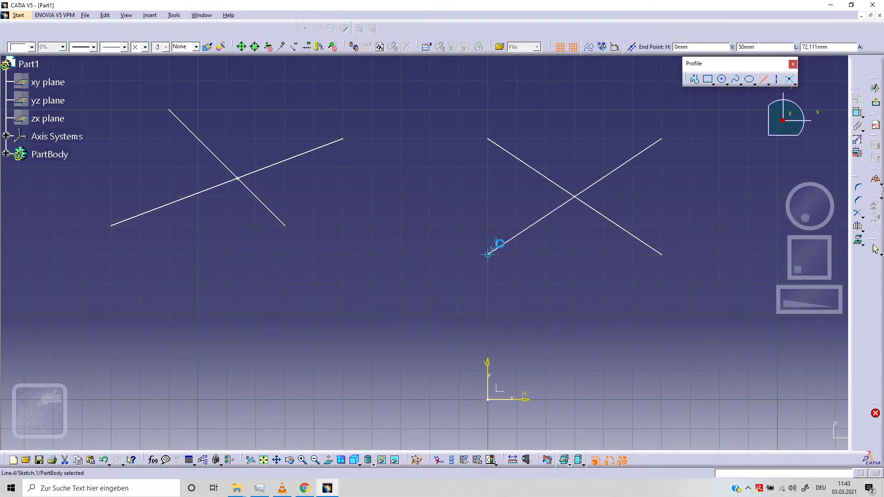
left_click(488, 254)
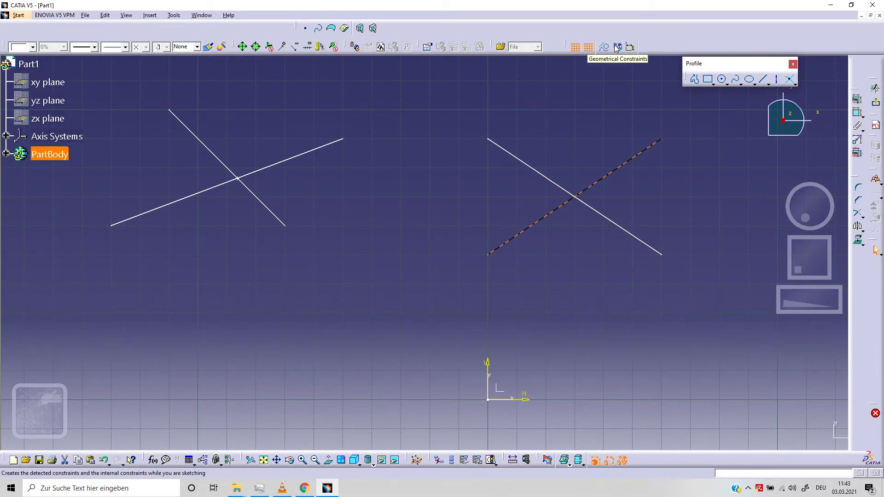
Step: Turn on geometrical constraints and create an intersection point where the second pair of lines cross
left_click(617, 47)
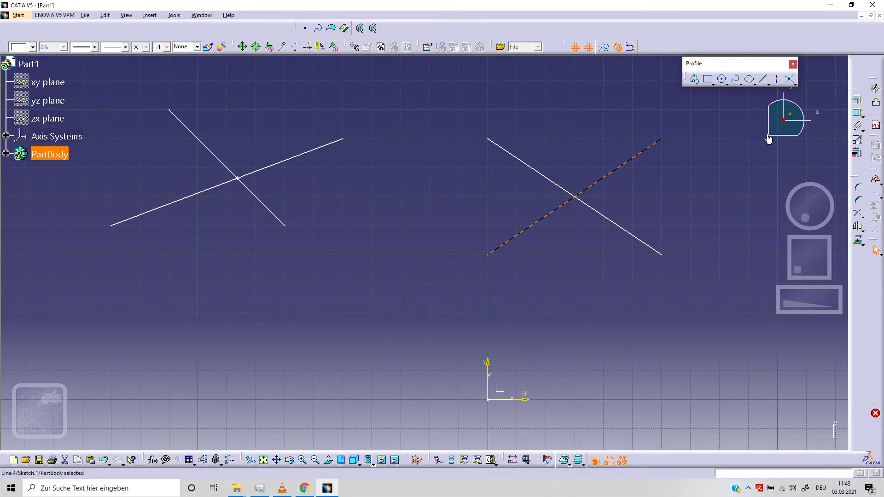
left_click(790, 80)
left_click(637, 238)
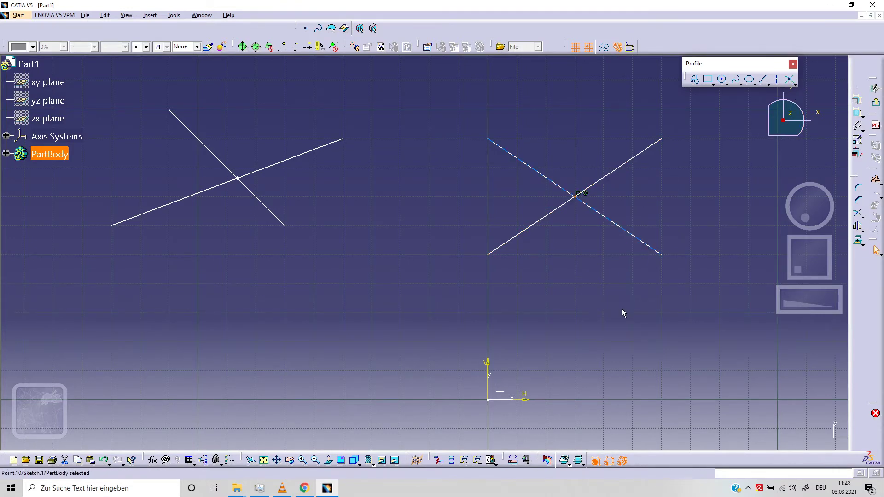
mouse_move(613, 276)
middle_mouse_down()
mouse_move(583, 215)
mouse_move(445, 284)
middle_mouse_up()
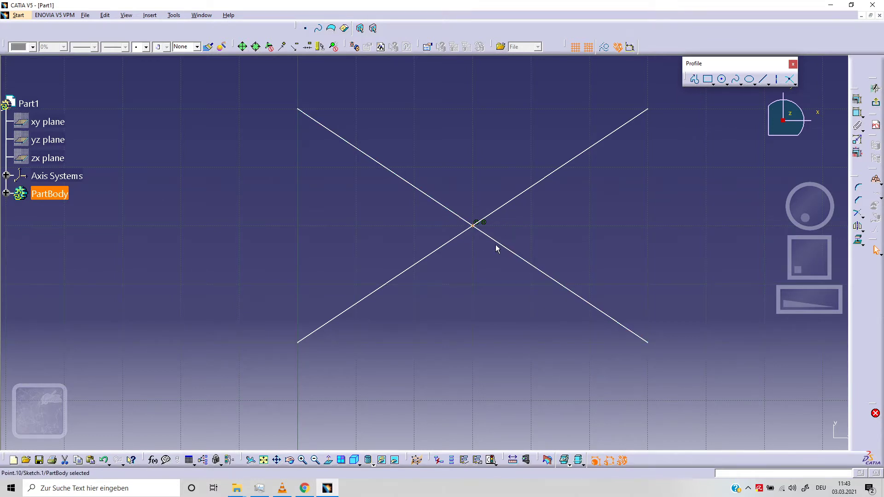
left_click(474, 225)
mouse_move(436, 195)
middle_mouse_down("ctrl")
mouse_move(439, 237)
mouse_move(453, 262)
middle_mouse_up("ctrl")
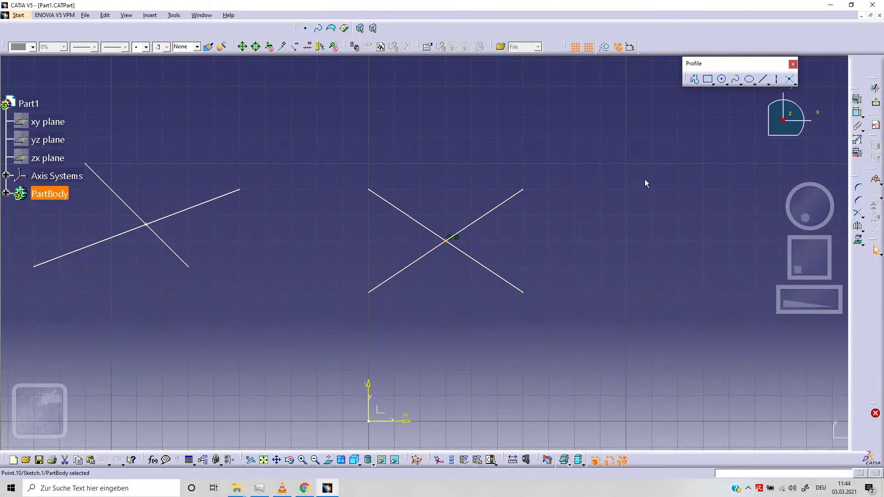
Step: Sketch a separate slanted line to the right of the crossing pairs, starting at H 100 mm, V 100 mm and running down to the right
middle_click_drag(653, 141, 564, 132)
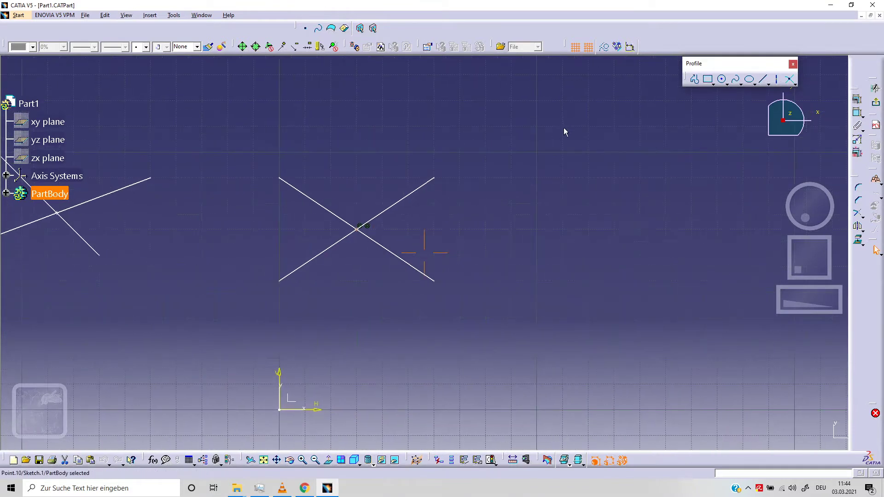
left_click(763, 79)
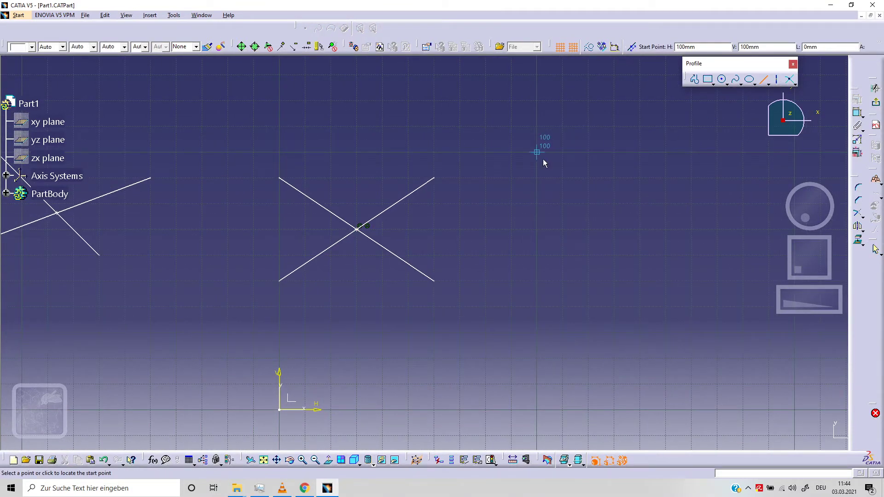
left_click(539, 177)
left_click(640, 306)
Step: Place a standalone point above and to the right of the slanted line
middle_click_drag(658, 195, 615, 208)
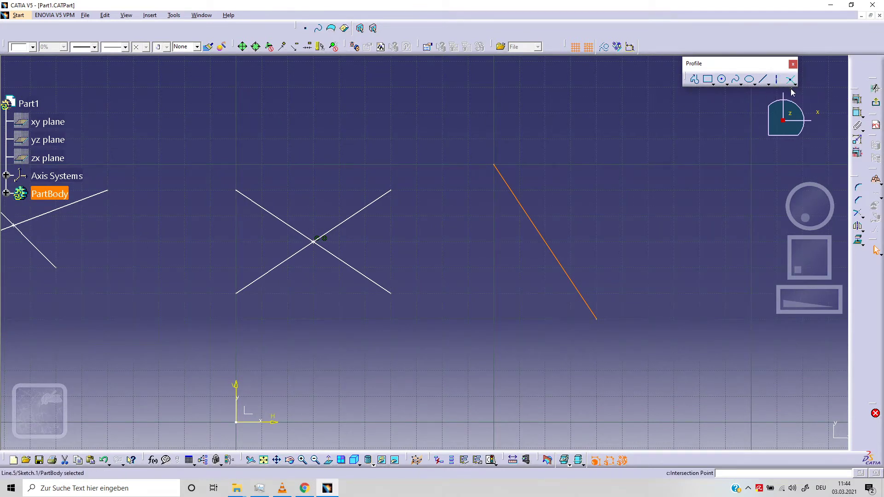
left_click(790, 82)
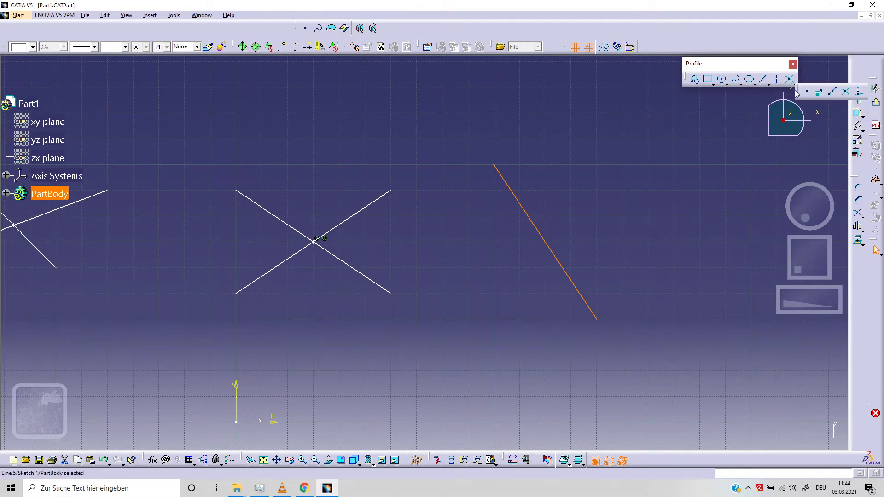
left_click(806, 93)
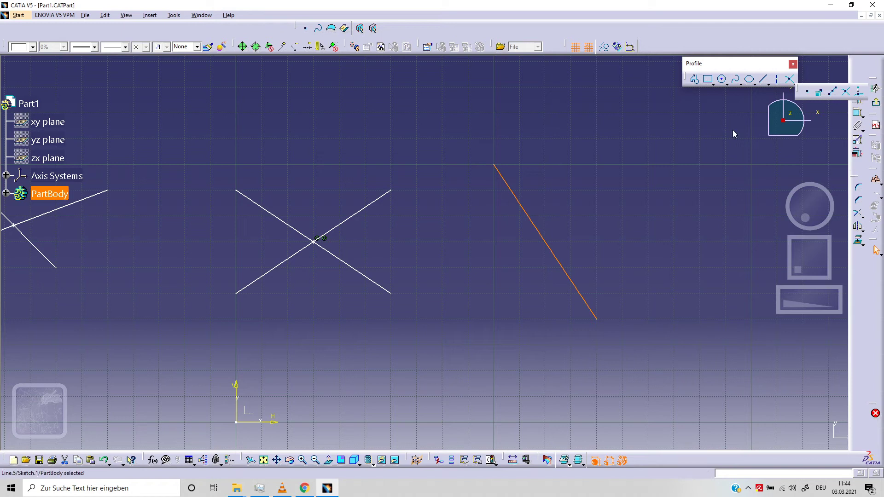
left_click(700, 138)
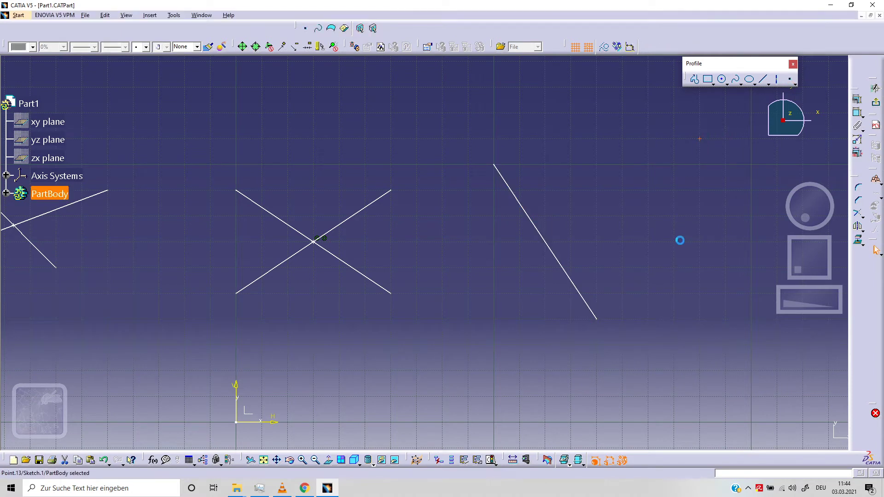
Step: Project the standalone point onto the slanted line with the Projection Point tool, with geometrical constraints off
left_click(797, 88)
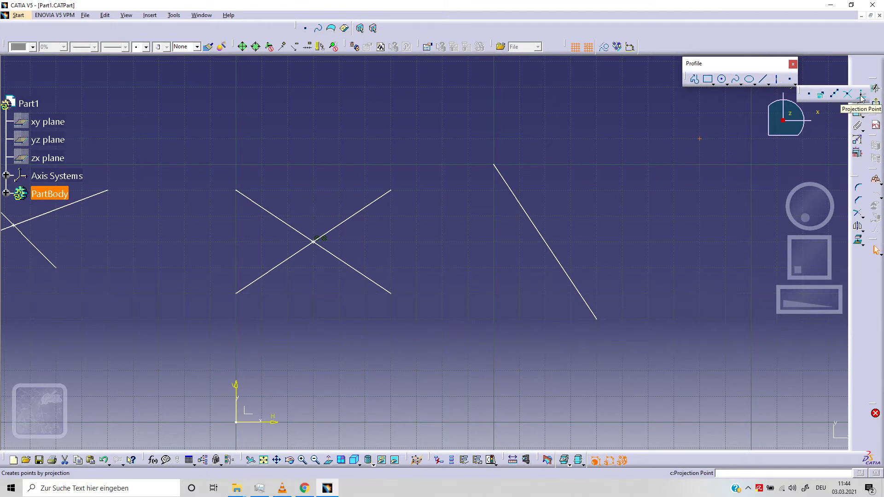
left_click(861, 96)
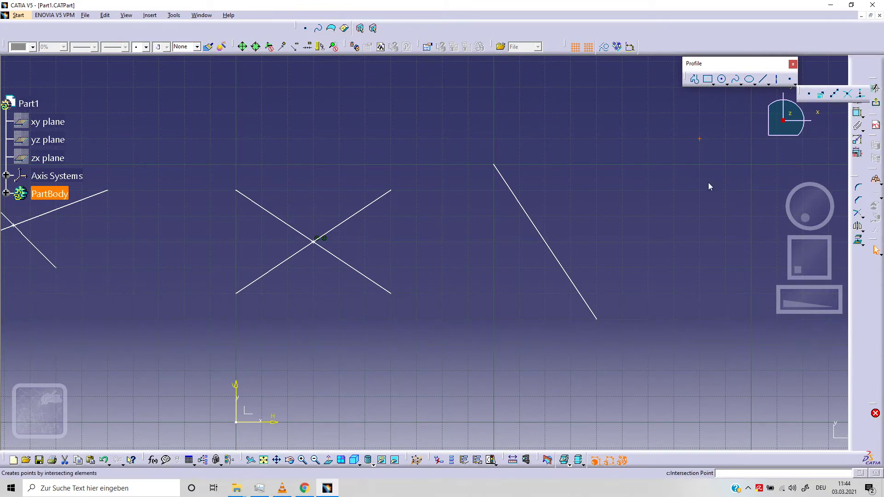
left_click(795, 86)
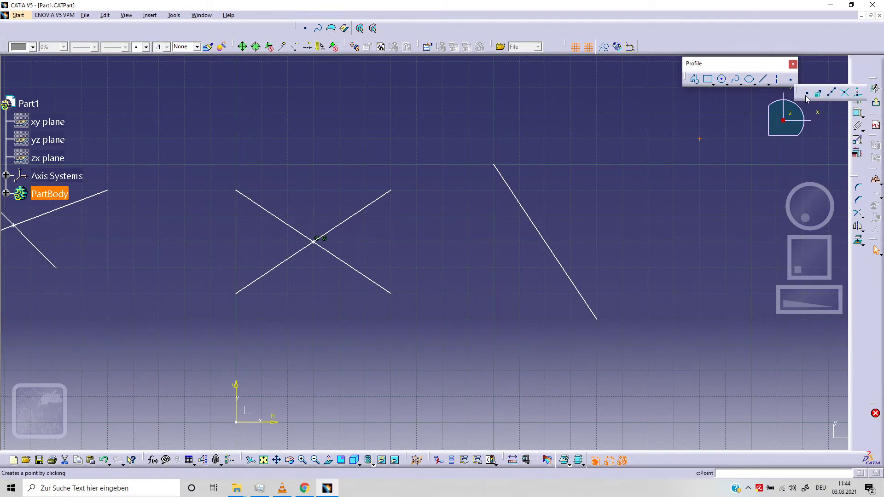
left_click(859, 94)
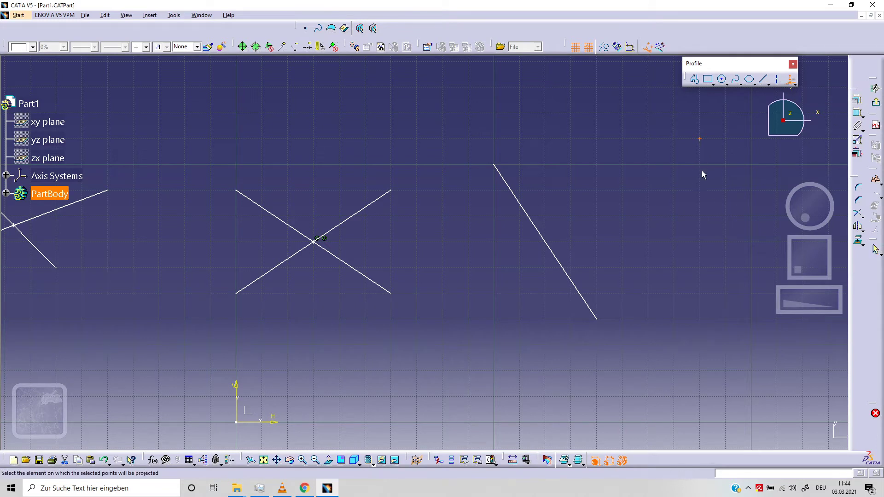
left_click(569, 272)
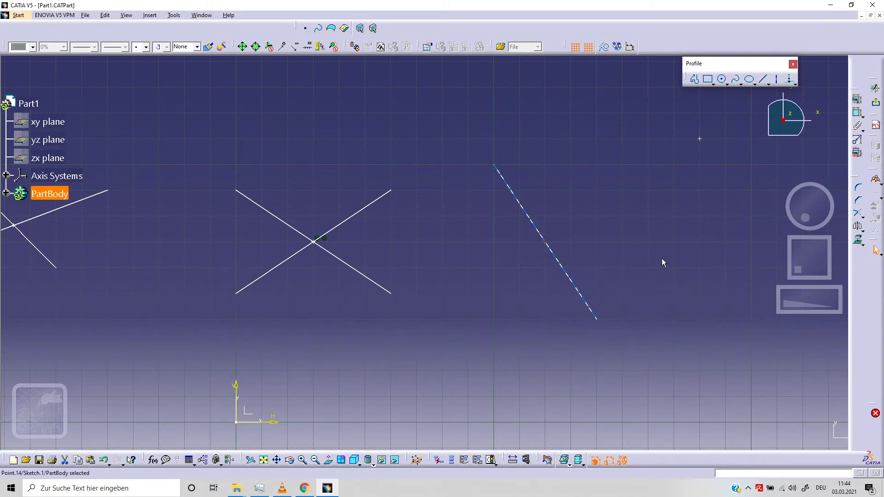
left_click(700, 140)
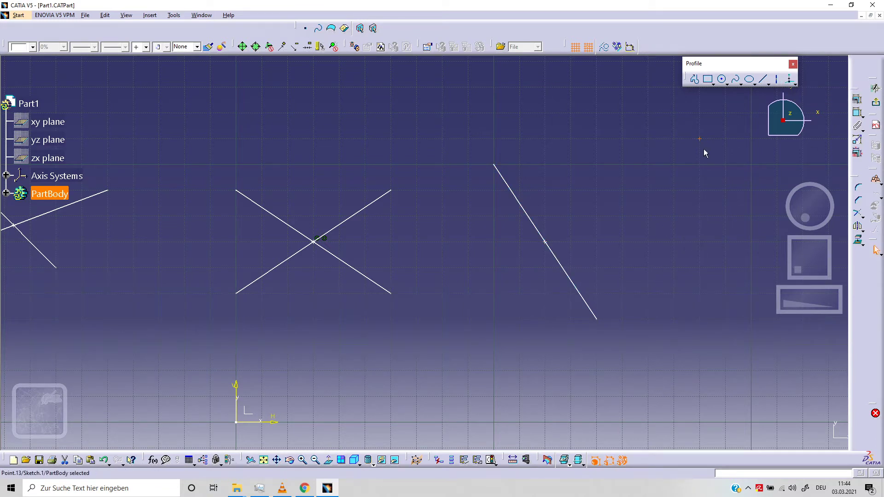
Step: Place a second standalone point directly below the first one, to the right of the slanted line
left_click(789, 79)
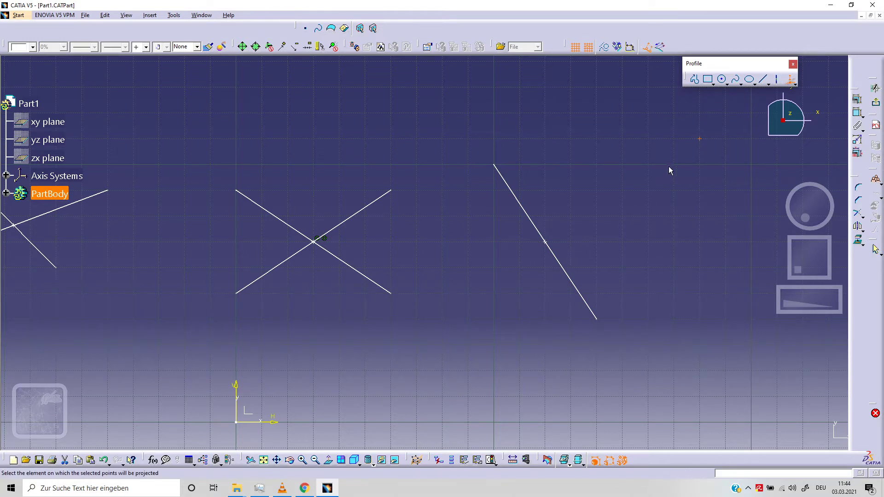
mouse_move(537, 253)
middle_mouse_down()
mouse_move(529, 286)
mouse_move(525, 230)
mouse_move(485, 236)
mouse_move(540, 241)
mouse_move(606, 211)
mouse_move(598, 254)
middle_mouse_up()
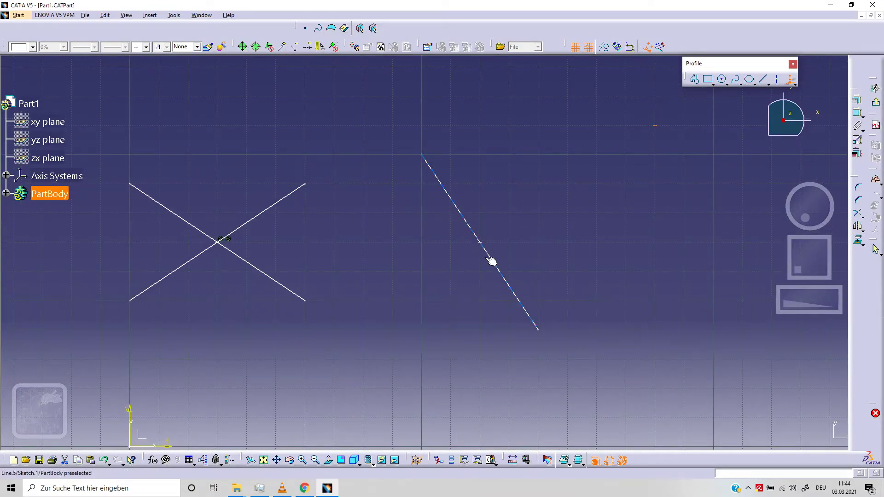
middle_click_drag(618, 186, 570, 176)
scroll(666, 156, "up", 1)
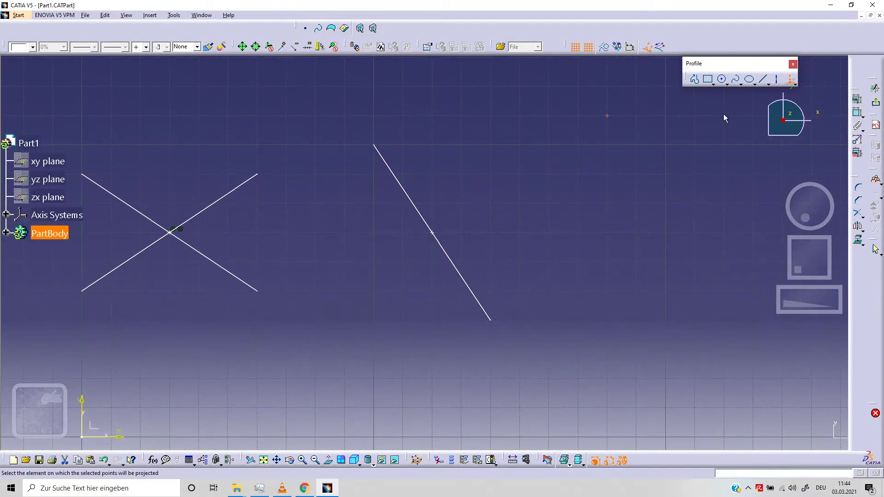
left_click(795, 85)
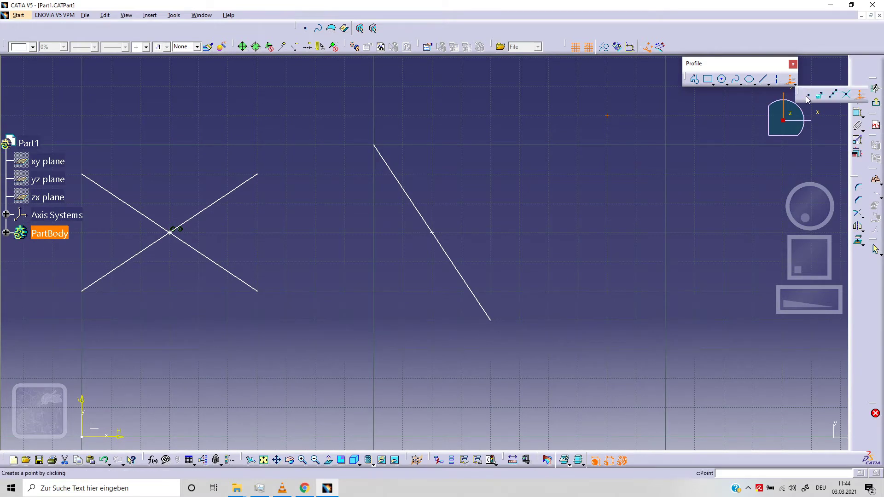
left_click(808, 95)
left_click(601, 216)
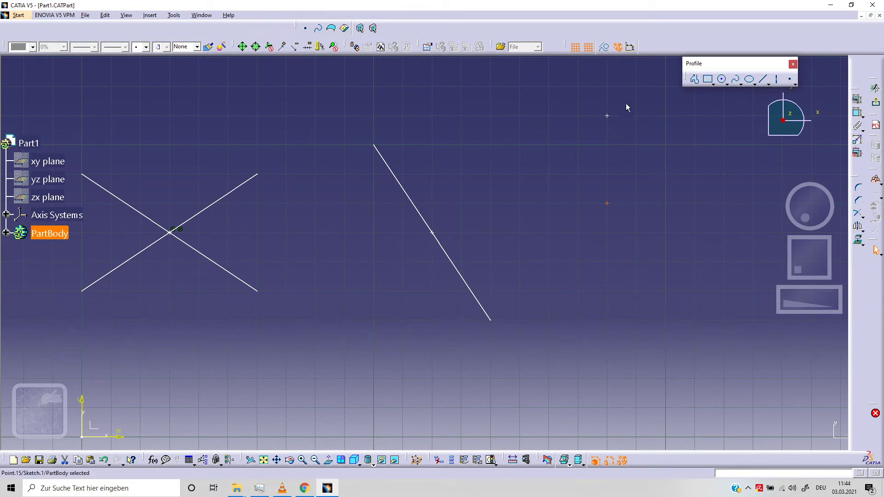
Step: Project the lower standalone point onto the slanted line with geometrical constraints on, and select the perpendicularity constraint at the projection
left_click(796, 85)
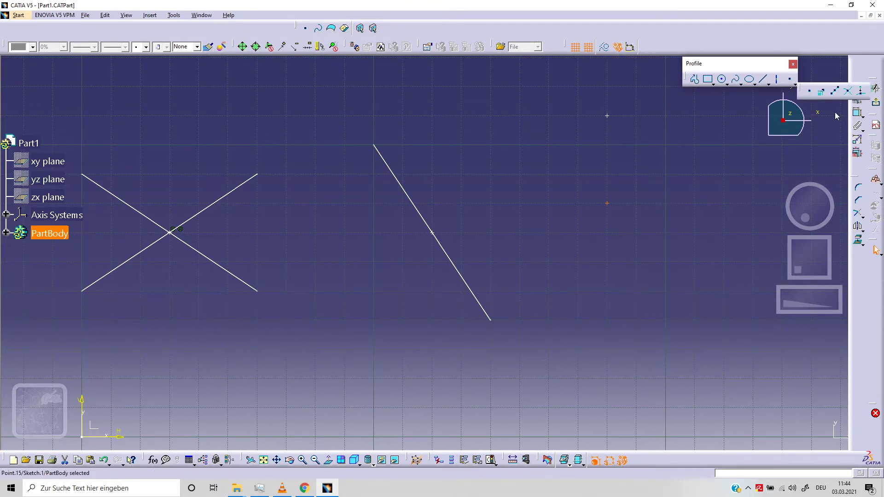
left_click(860, 92)
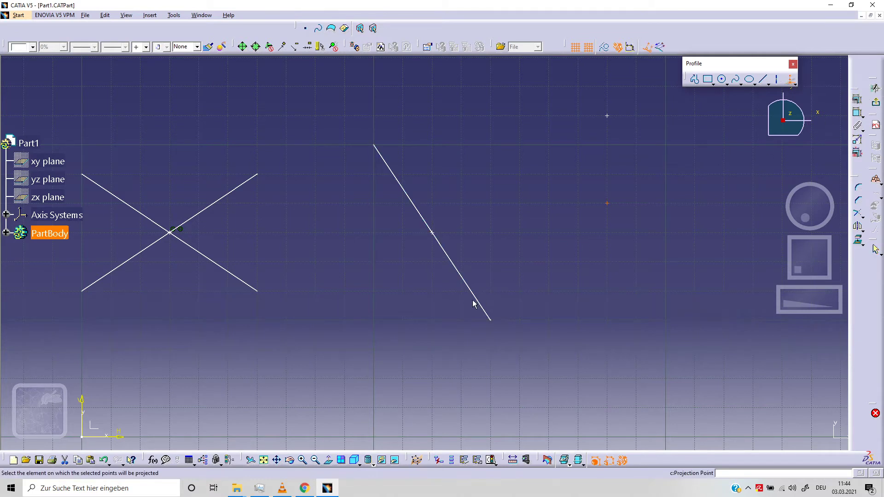
left_click(482, 304)
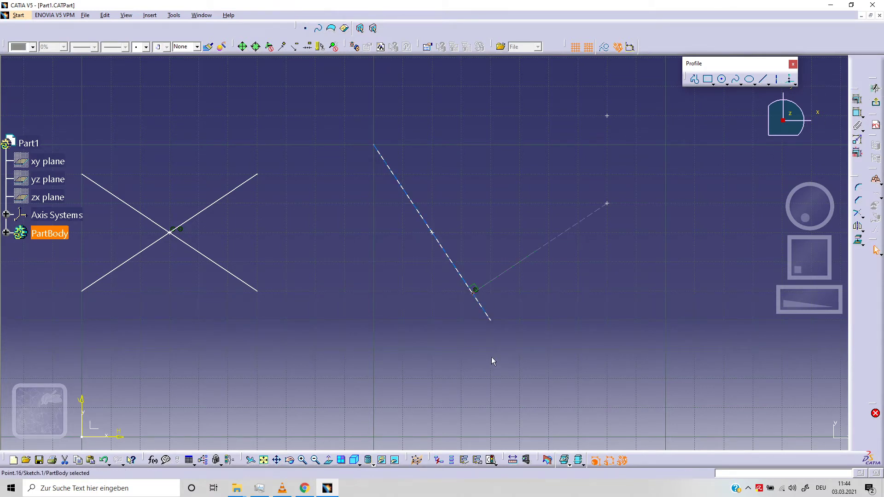
left_click(428, 323)
mouse_move(434, 308)
middle_mouse_down()
mouse_move(403, 239)
mouse_move(349, 256)
middle_mouse_up()
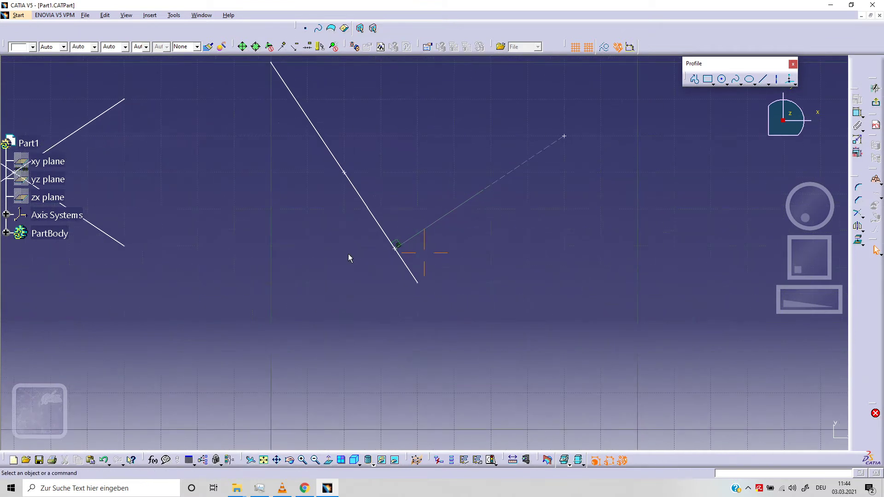
left_click(397, 246)
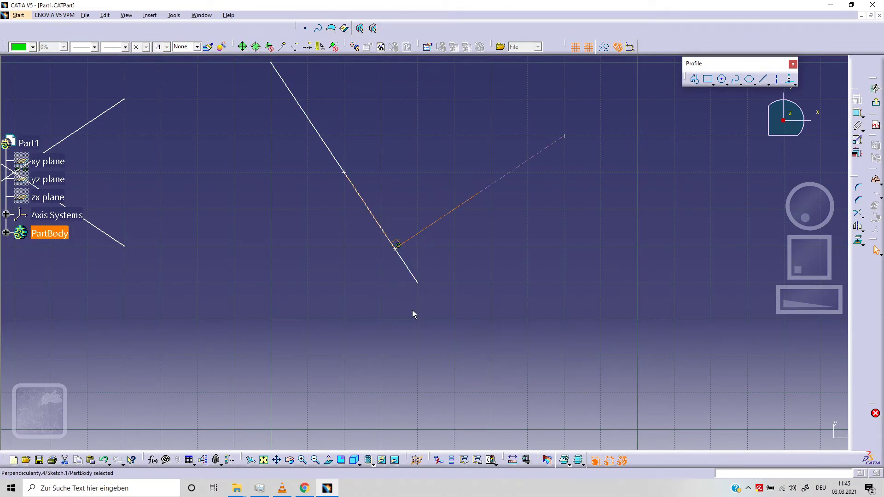
mouse_move(473, 240)
middle_mouse_down("ctrl")
mouse_move(481, 268)
mouse_move(478, 258)
middle_mouse_up("ctrl")
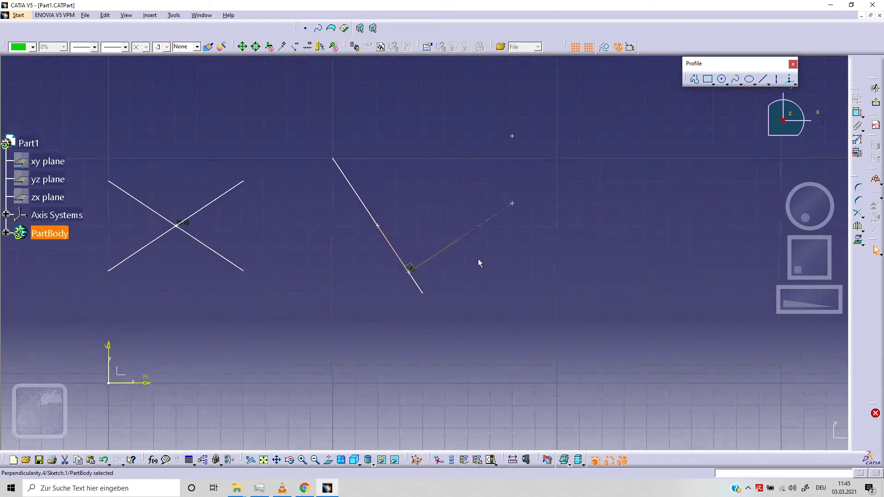
Step: Create a horizontal infinite line above the sketched geometry, through H 60 mm, V 130 mm
left_click(795, 84)
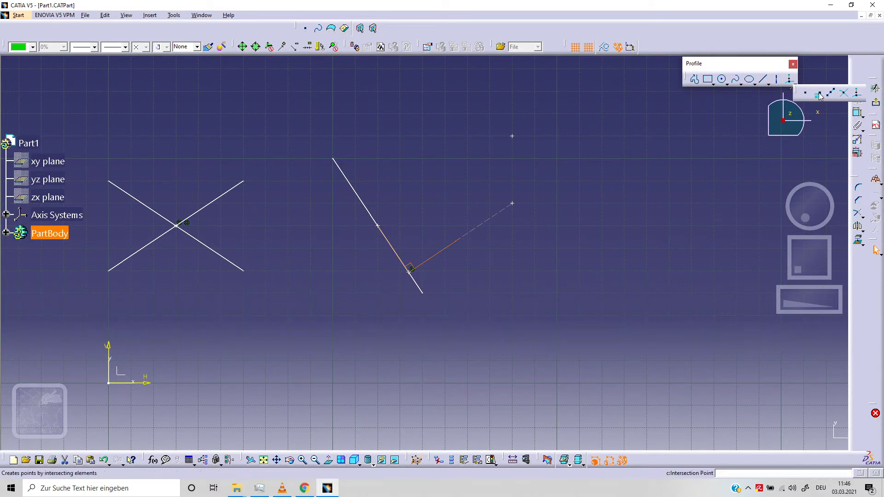
left_click(768, 83)
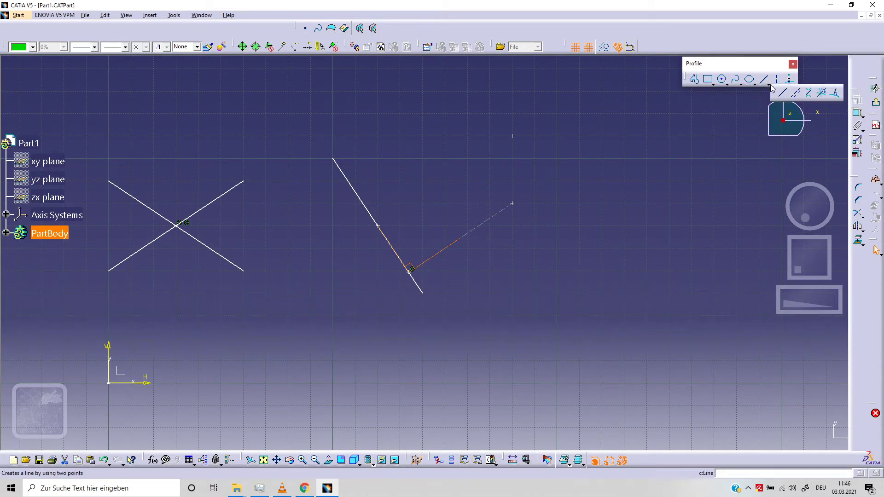
left_click(795, 94)
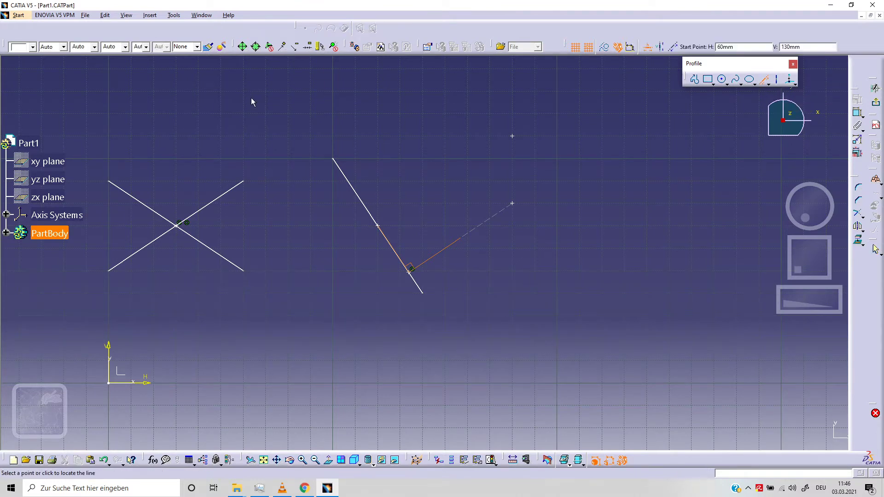
left_click(250, 98)
middle_click_drag(287, 123, 298, 174)
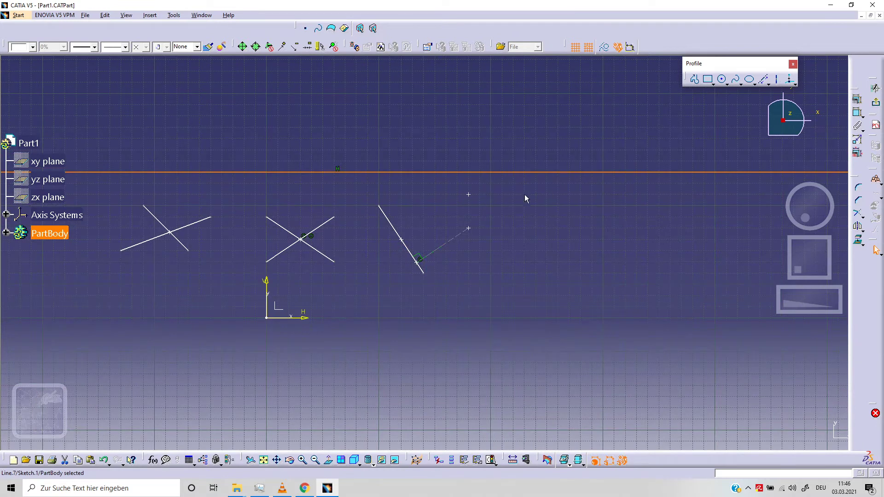
Step: Convert the infinite line to a construction element and delete its horizontal constraint
left_click(605, 48)
middle_click_drag(353, 189, 292, 147)
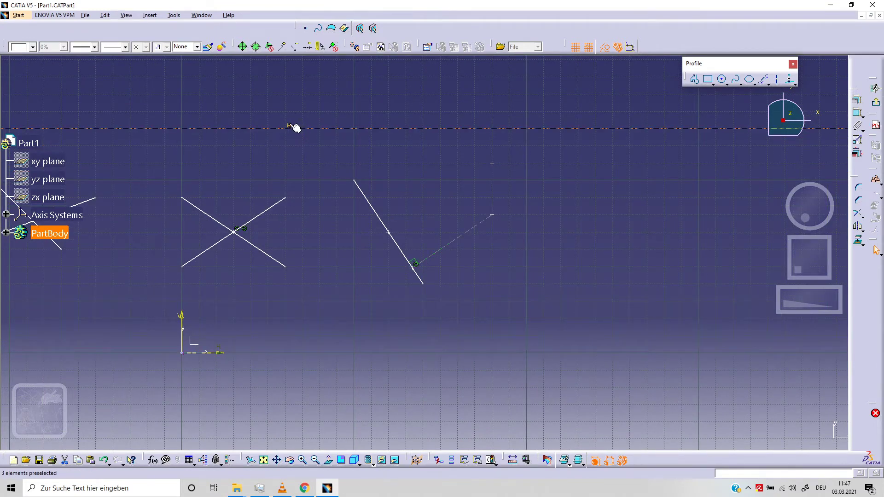
right_click(290, 127)
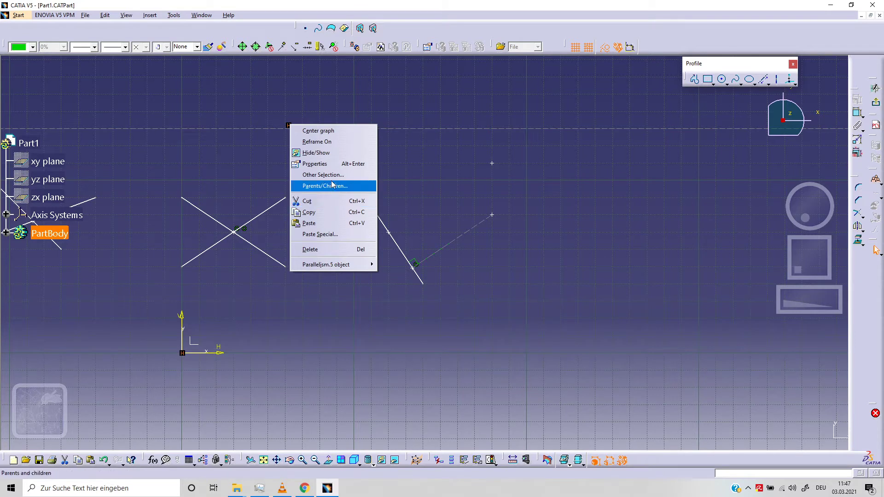
left_click(333, 251)
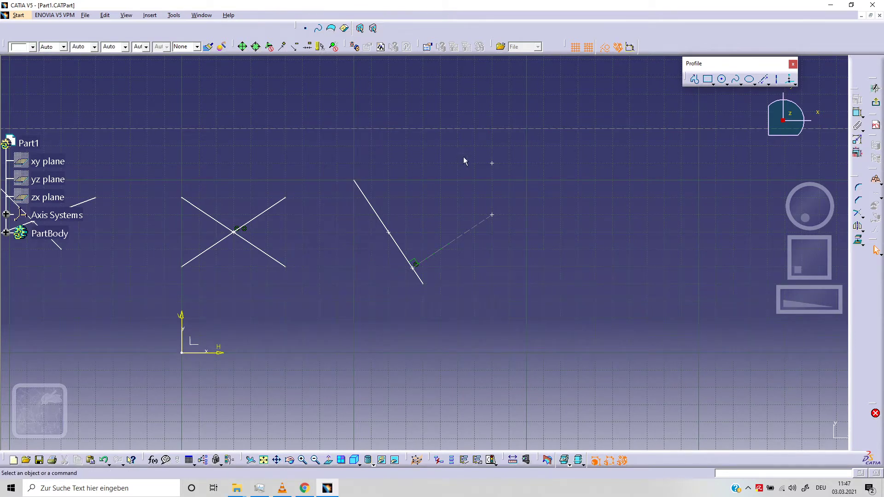
Step: Apply a Vertical constraint to the infinite construction line
left_click(505, 129)
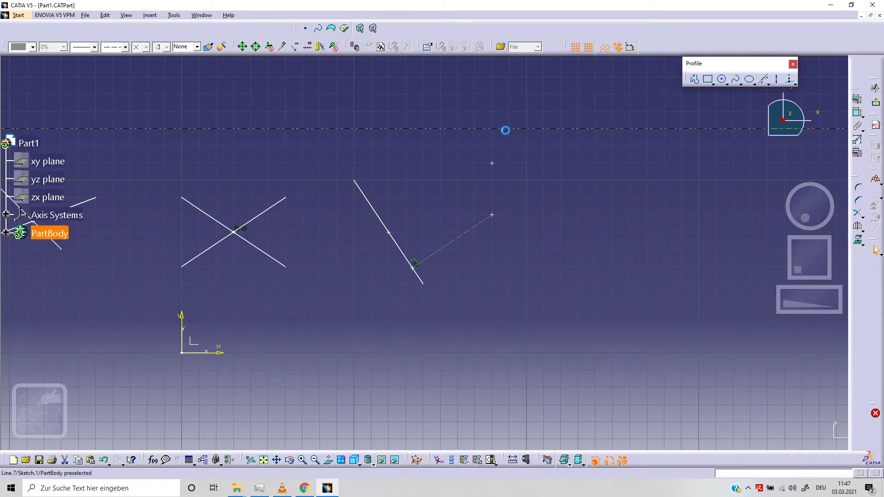
left_click(859, 102)
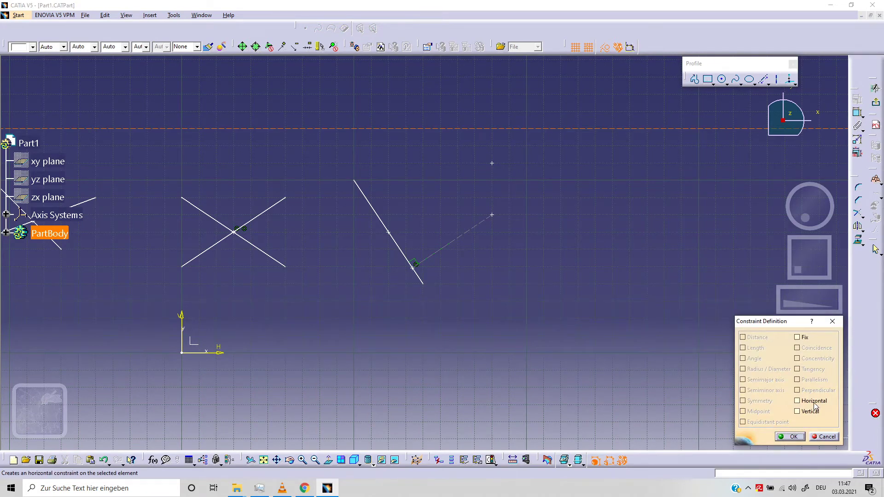
left_click(811, 411)
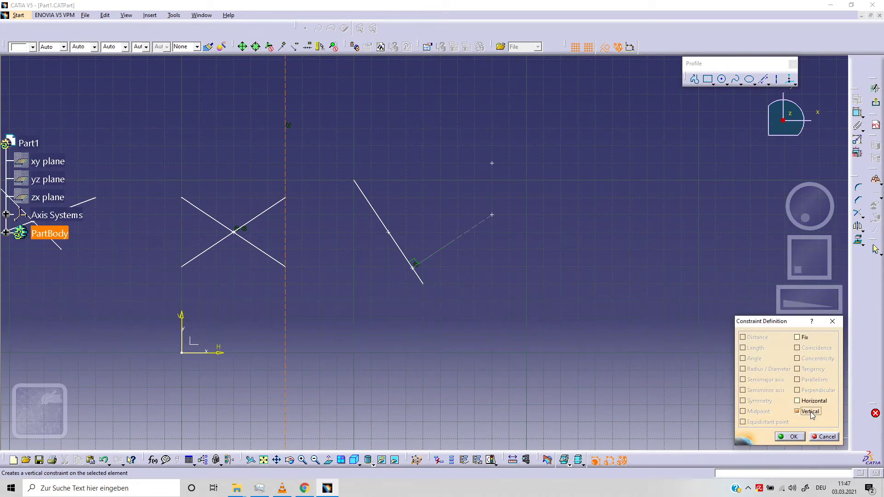
left_click(790, 437)
Step: Apply a Coincidence constraint between the vertical infinite line and the sketch's V axis
left_click(287, 319)
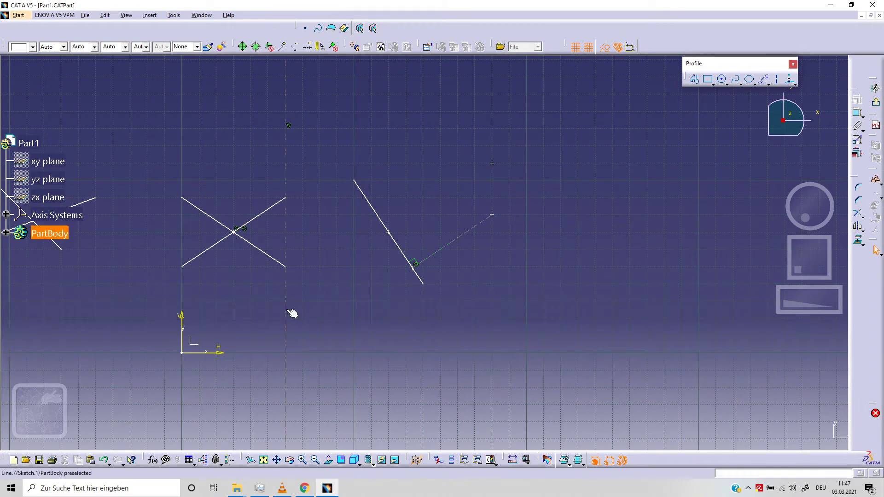
left_click(183, 321, "ctrl")
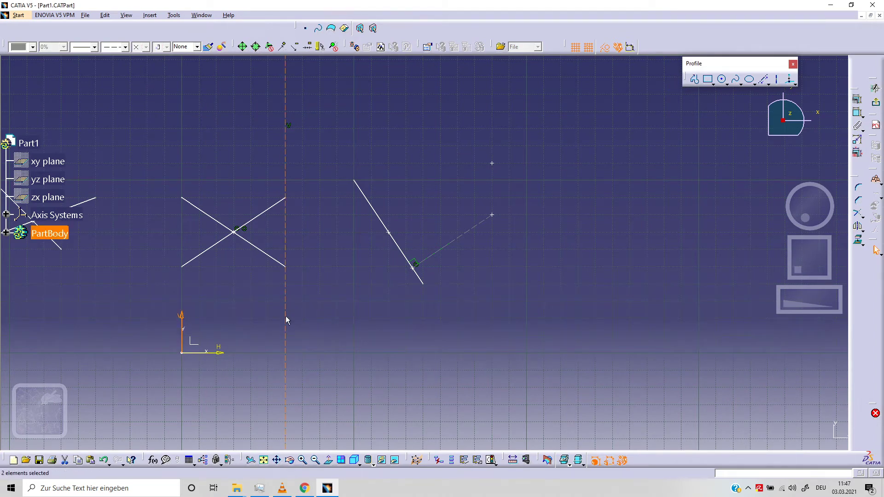
middle_click_drag(298, 248, 299, 289)
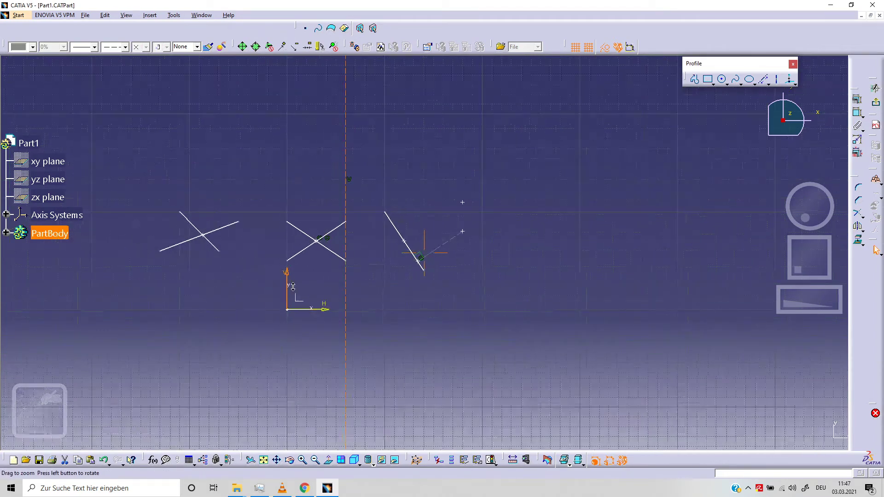
left_click(858, 100)
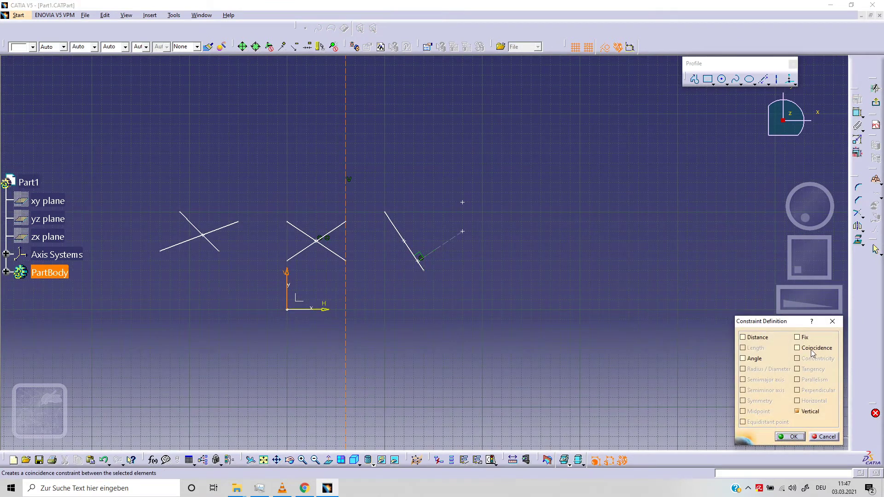
left_click(810, 350)
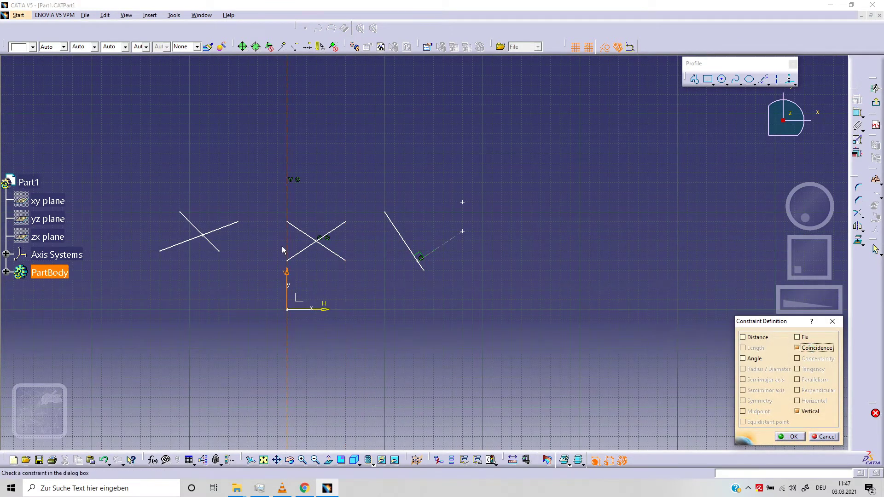
left_click(790, 436)
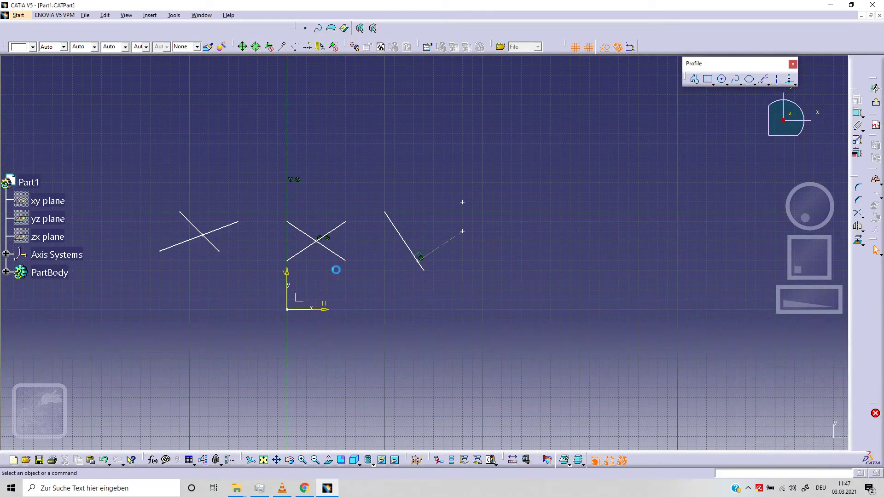
mouse_move(321, 245)
middle_mouse_down()
mouse_move(217, 138)
mouse_move(210, 143)
mouse_move(263, 203)
mouse_move(261, 185)
middle_mouse_up()
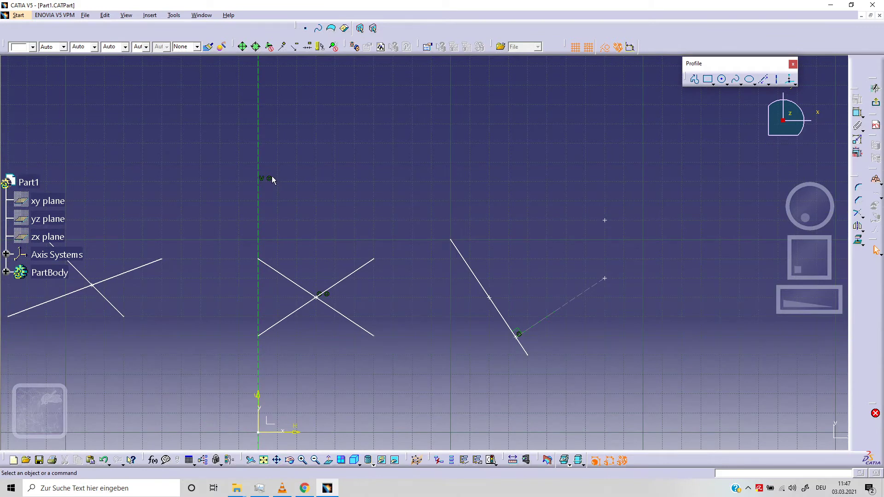
middle_click_drag(344, 255, 379, 163)
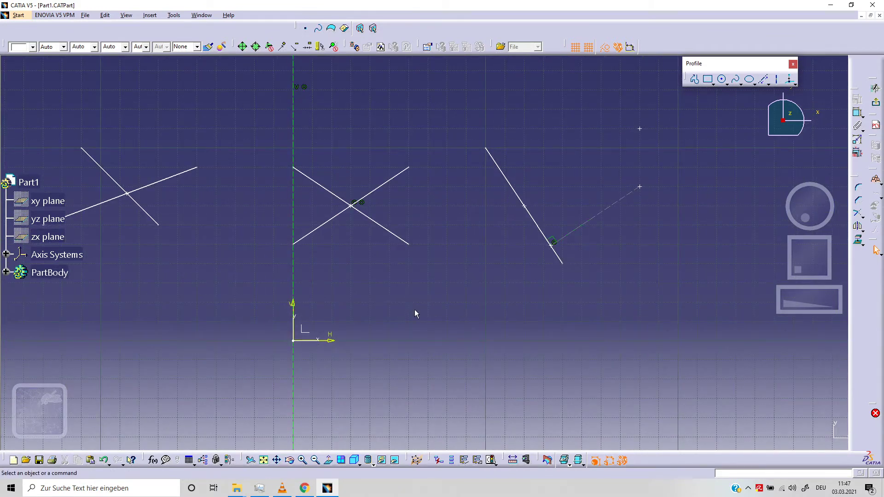
Step: Draw a circle of radius 28.284 mm above the single points, passing through H 240 mm, V 130 mm
mouse_move(414, 312)
middle_mouse_down()
mouse_move(420, 300)
mouse_move(414, 329)
middle_mouse_up()
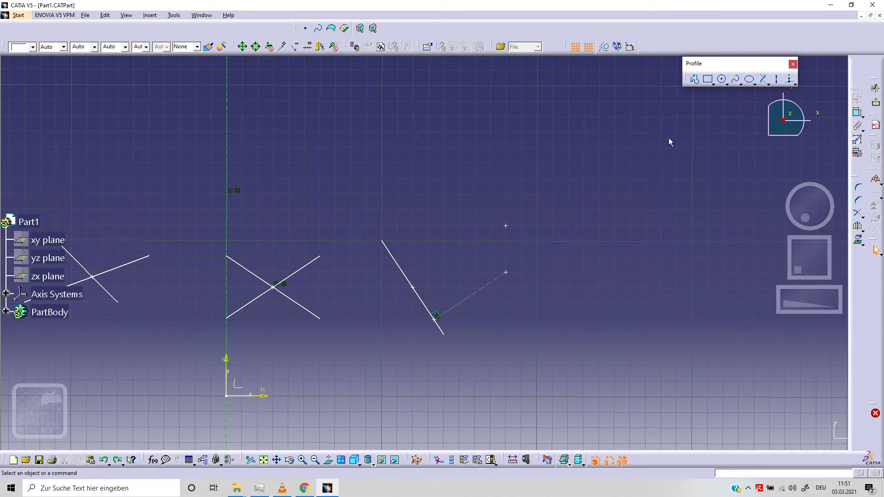
left_click(722, 80)
left_click(565, 159)
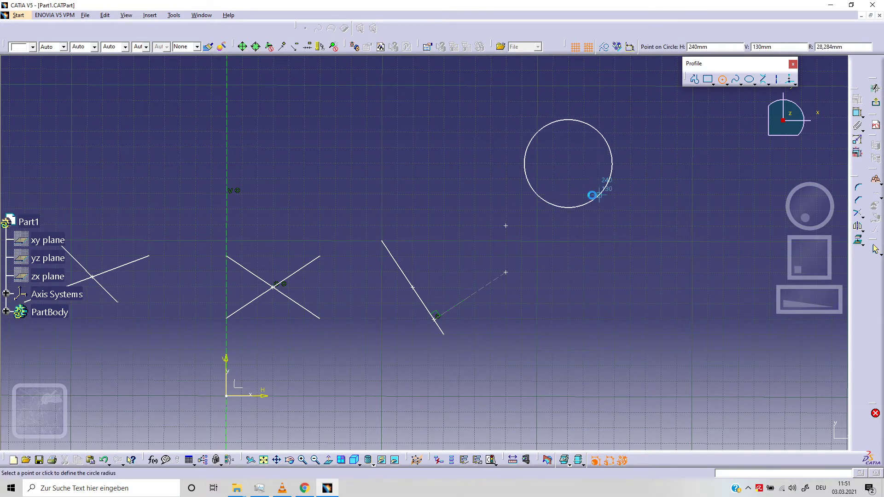
left_click(598, 193)
middle_click_drag(640, 201, 549, 219)
Step: Draw a second circle centred at H 320 mm, V 120 mm with a radius of 40 mm
left_click(724, 81)
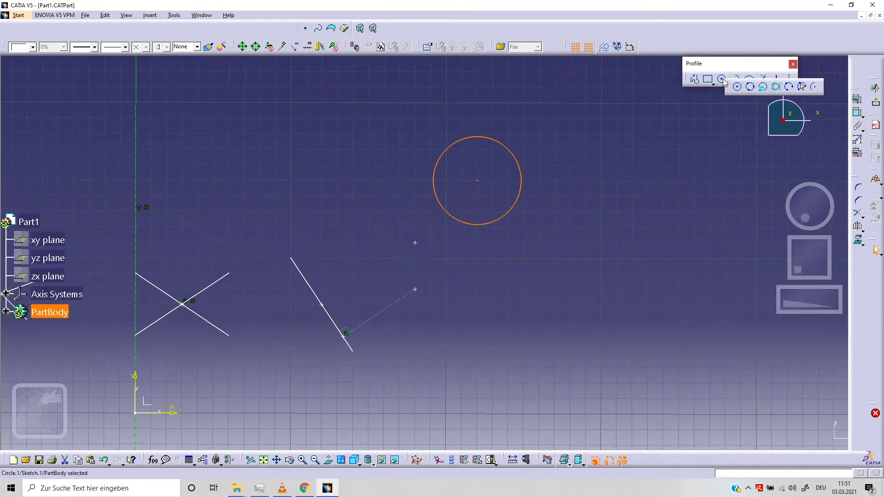
left_click(723, 82)
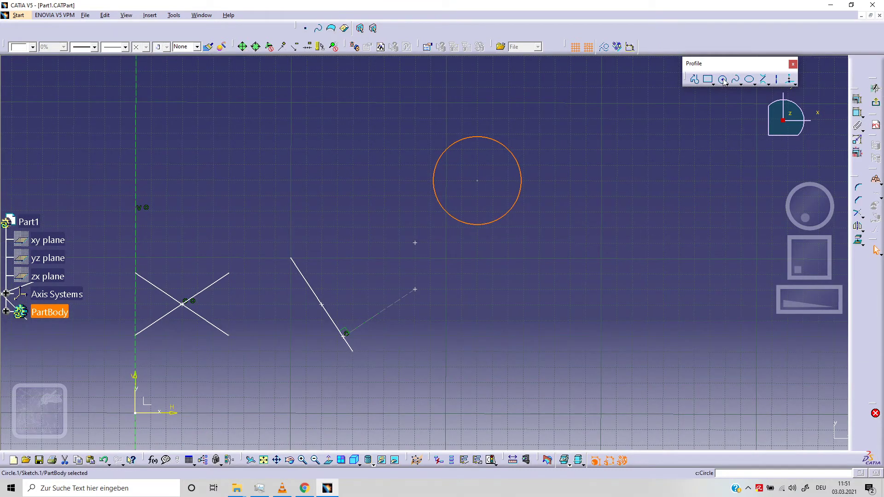
left_click(632, 228)
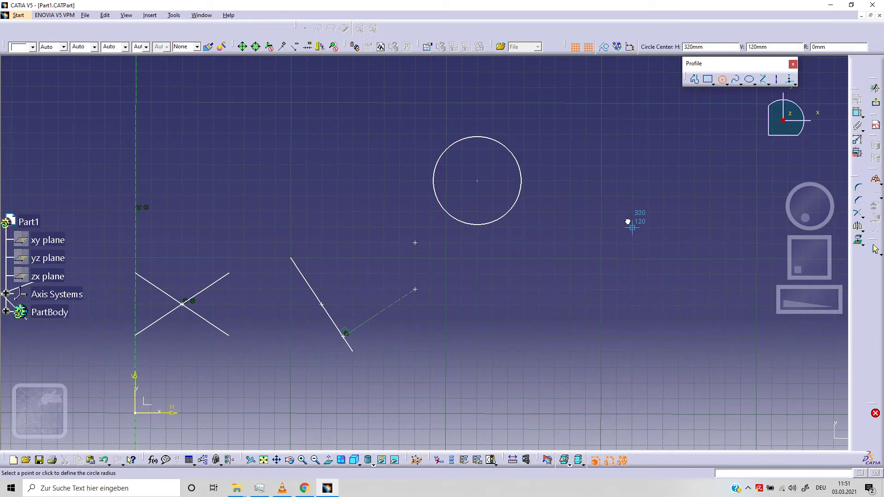
left_click(633, 166)
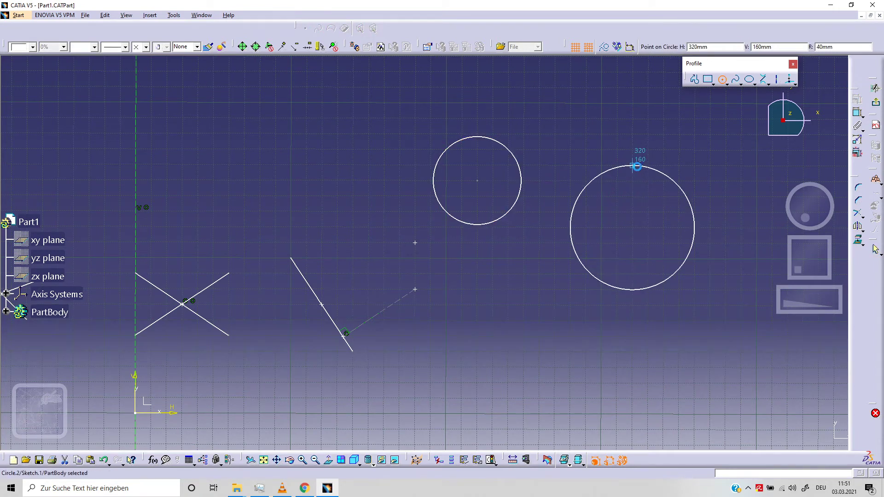
Step: Create a bi-tangent line along the lower sides of the two circles
left_click(764, 80)
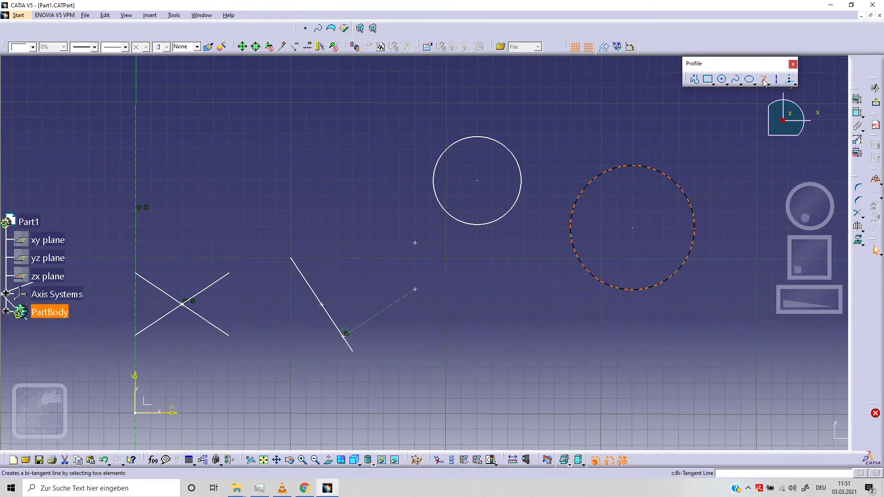
left_click(482, 226)
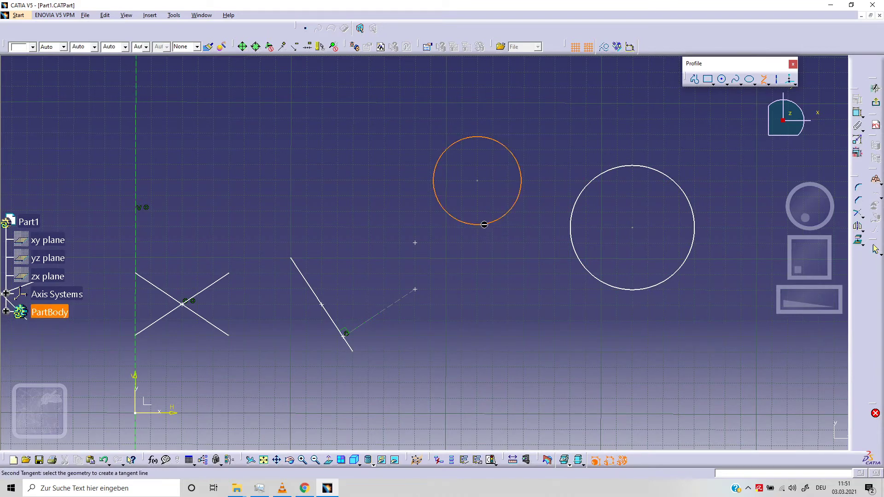
left_click(604, 287)
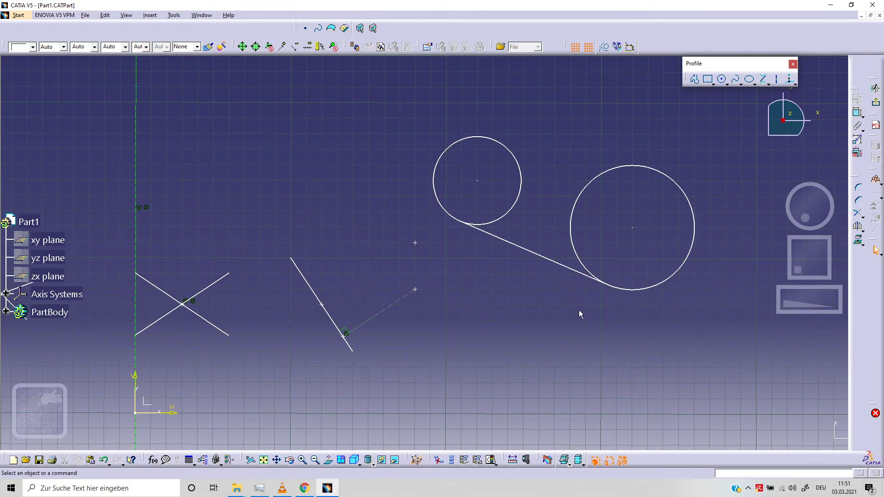
Step: Turn on automatic geometrical constraints and create a bi-tangent line along the upper sides of the two circles
middle_click_drag(579, 311, 390, 280)
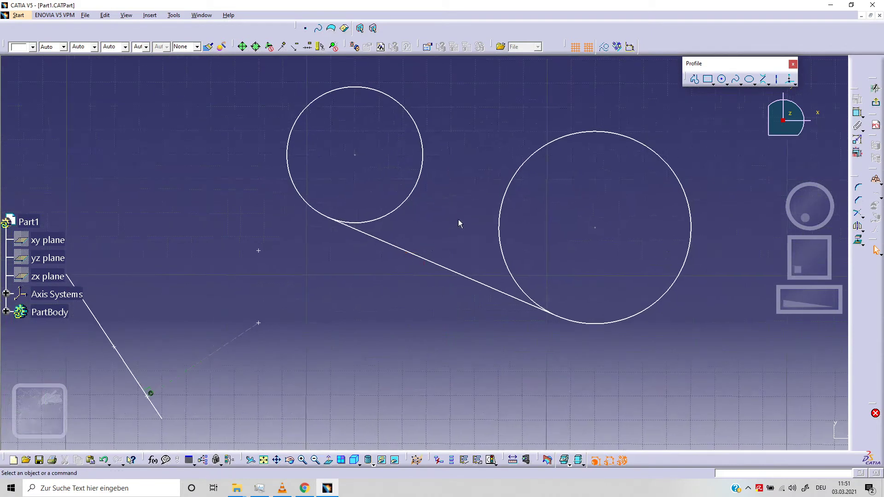
middle_click_drag(463, 213, 465, 249)
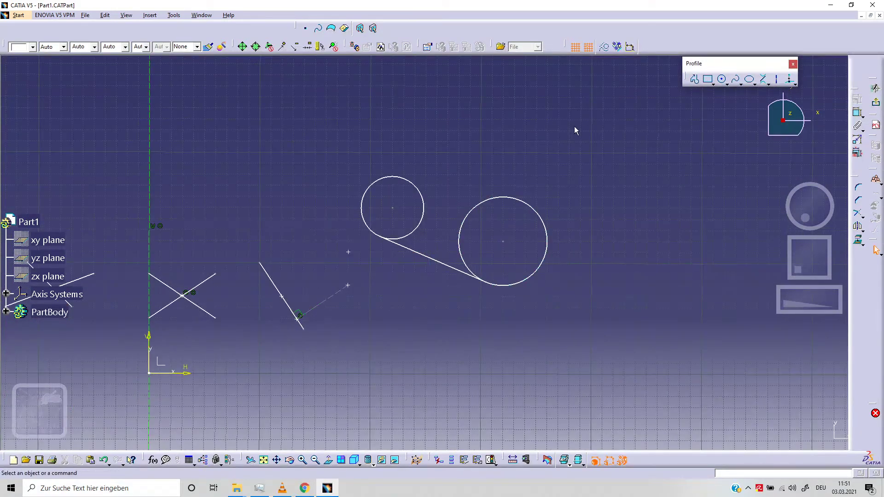
mouse_move(574, 126)
middle_mouse_down()
mouse_move(576, 152)
mouse_move(609, 112)
middle_mouse_up()
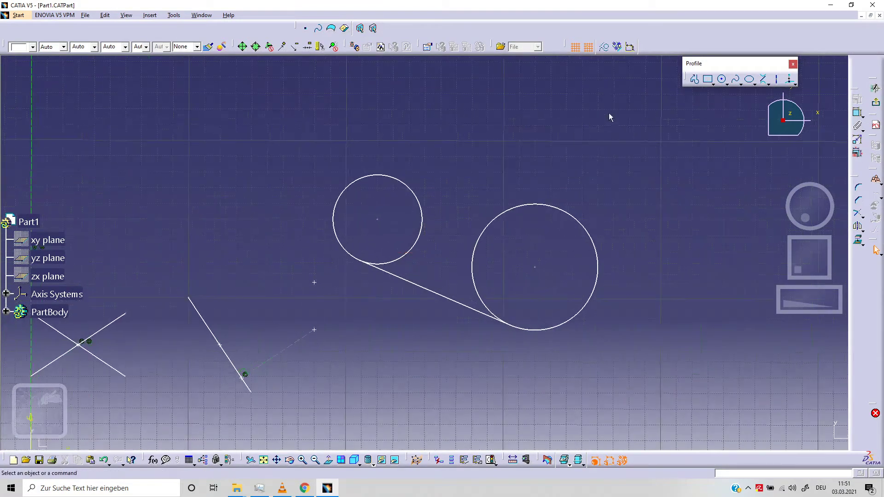
left_click(617, 46)
left_click(762, 79)
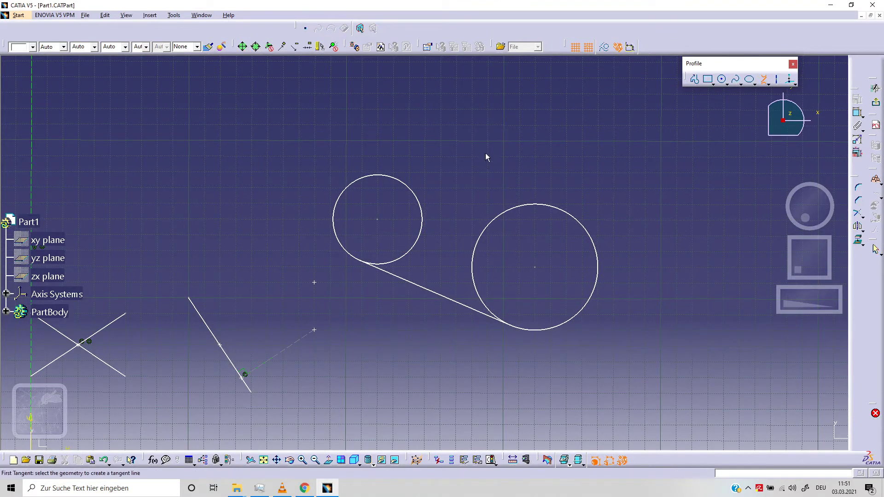
left_click(408, 184)
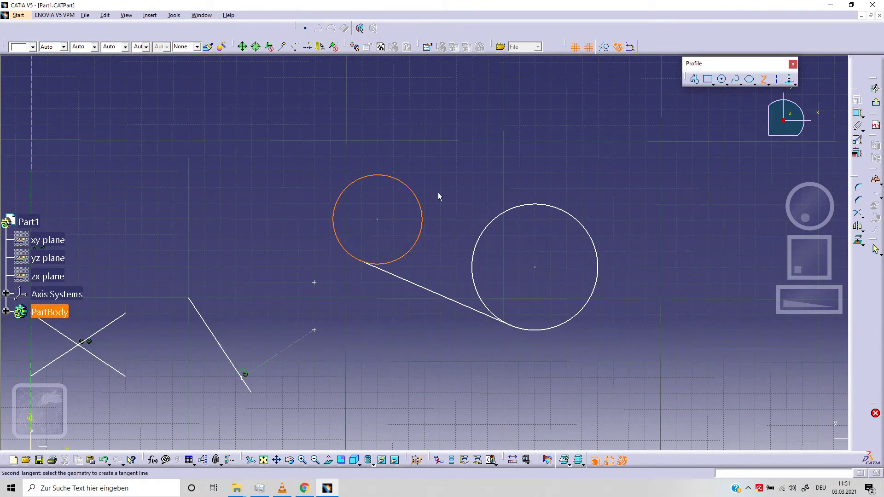
left_click(561, 209)
Step: Create an inner bi-tangent line from the smaller circle's upper side to the larger circle's lower side
mouse_move(430, 218)
middle_mouse_down()
mouse_move(427, 181)
mouse_move(424, 222)
middle_mouse_up()
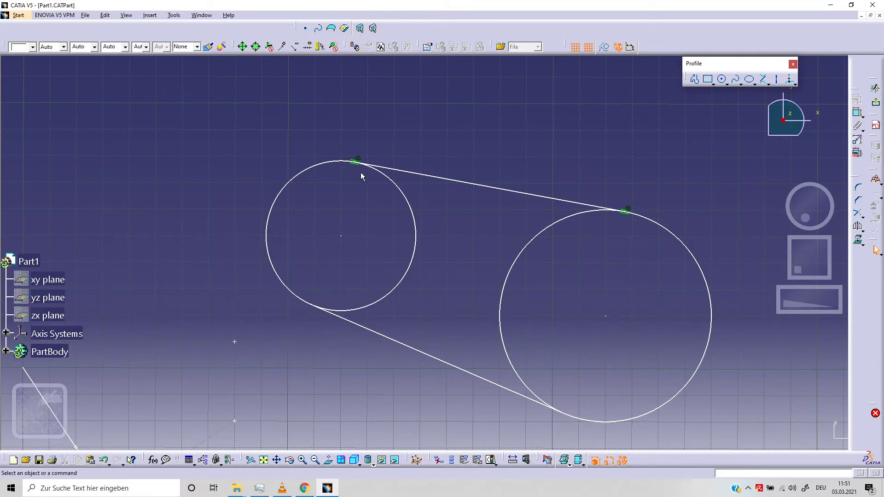
middle_click_drag(361, 173, 355, 141)
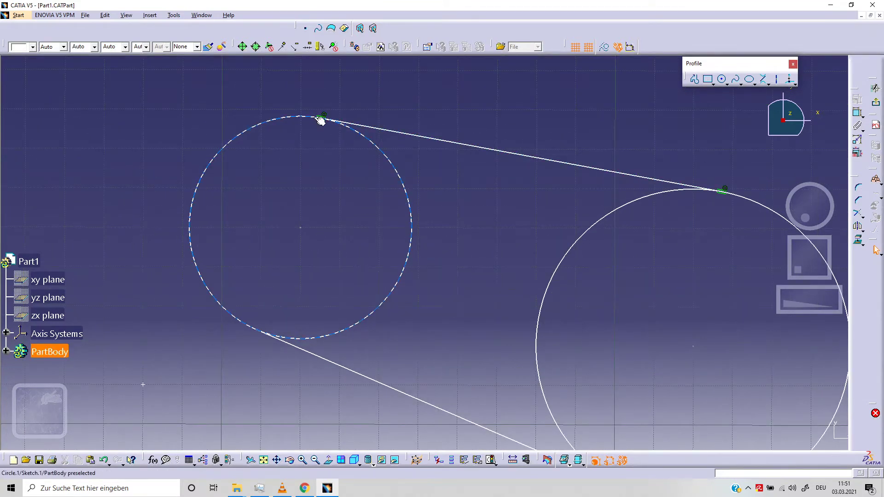
middle_click_drag(574, 252, 488, 248)
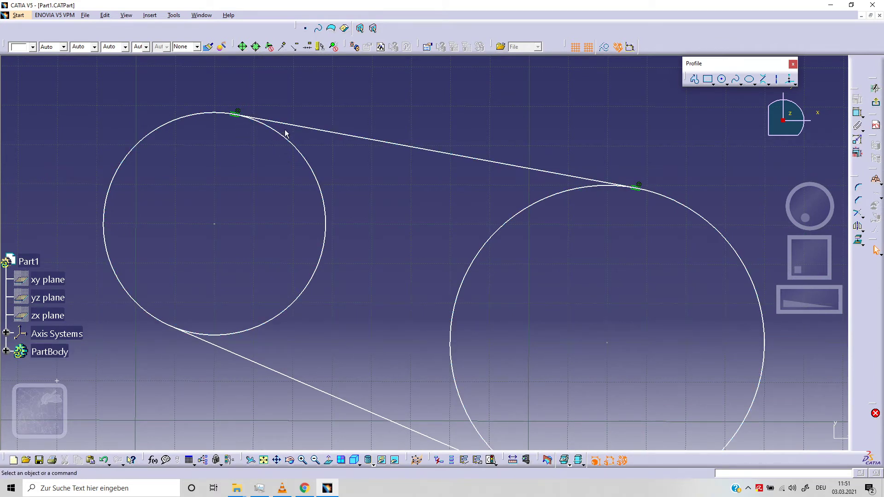
middle_click_drag(573, 244, 573, 277)
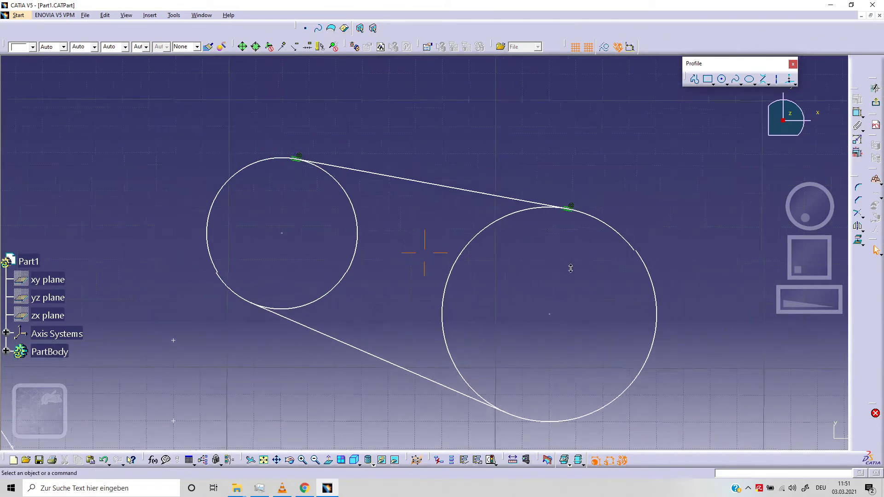
left_click(763, 83)
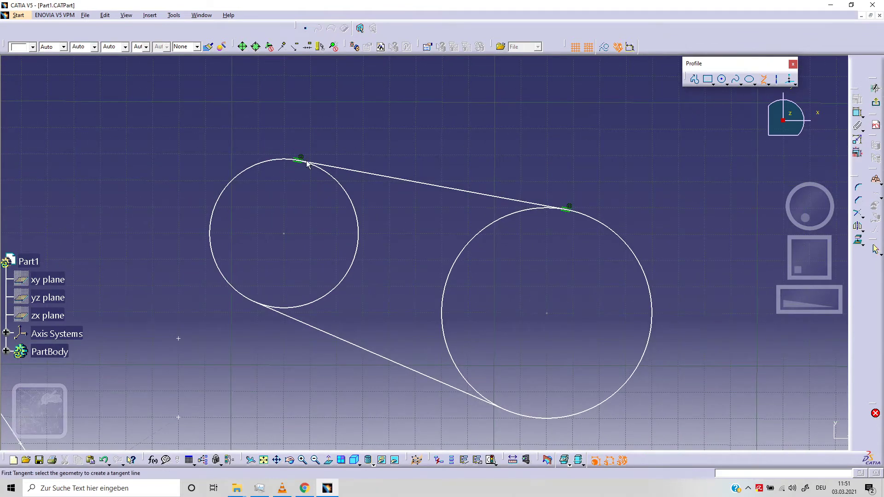
left_click(325, 173)
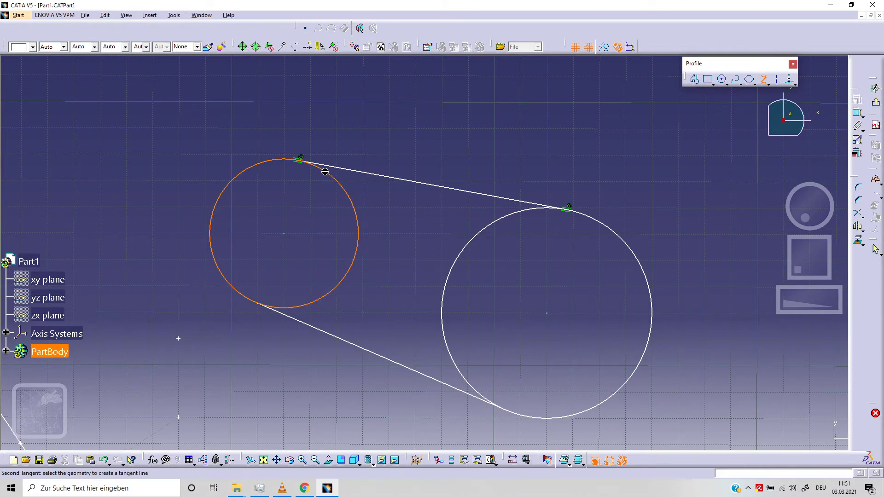
left_click(474, 385)
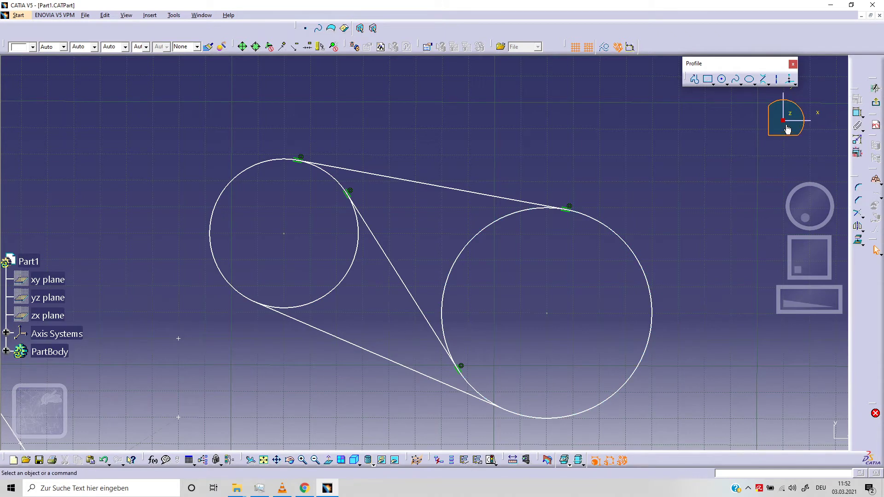
Step: Create the crossing inner bi-tangent line from the smaller circle's lower side to the larger circle's upper side
left_click(764, 80)
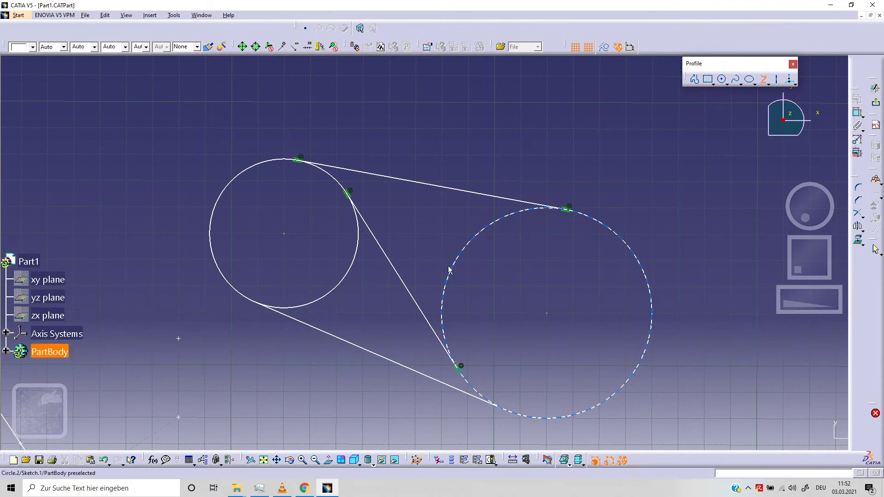
left_click(315, 303)
left_click(516, 211)
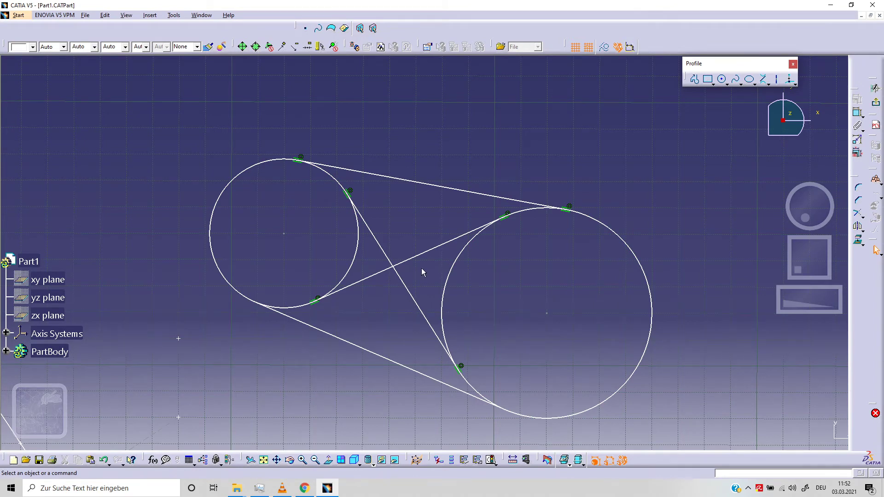
middle_click_drag(534, 260, 534, 279, "ctrl")
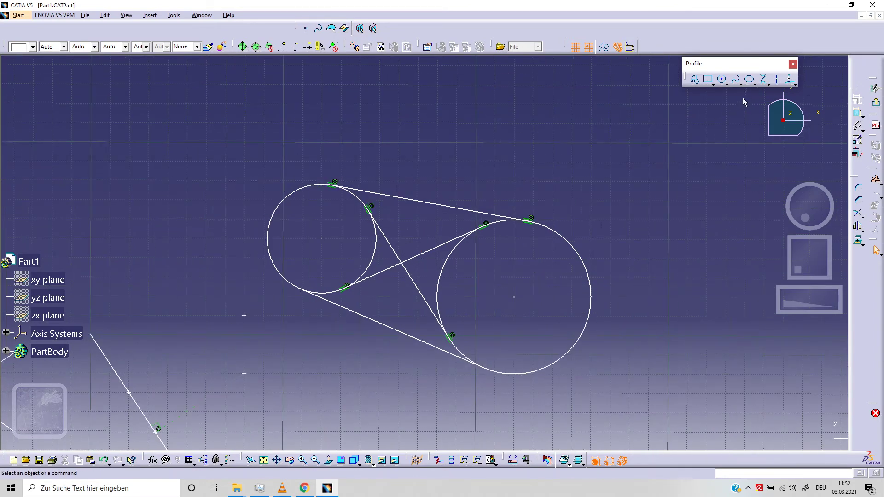
left_click(768, 84)
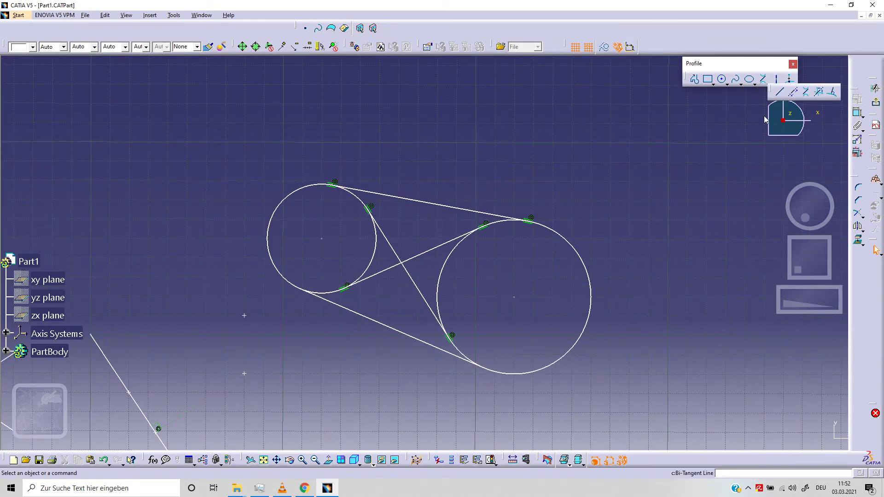
left_click(820, 92)
mouse_move(607, 186)
middle_mouse_down()
mouse_move(434, 194)
mouse_move(434, 204)
middle_mouse_up()
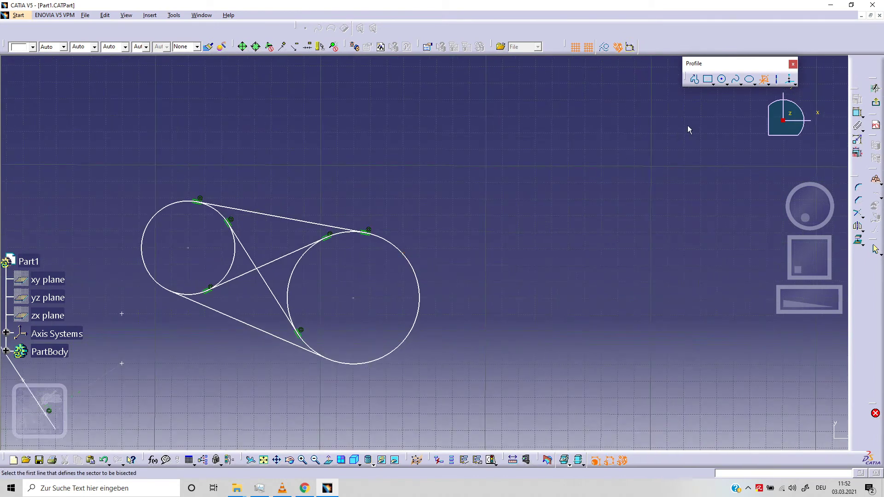
Step: Draw two crossing straight lines in the empty area above and beyond the larger circle
left_click(769, 84)
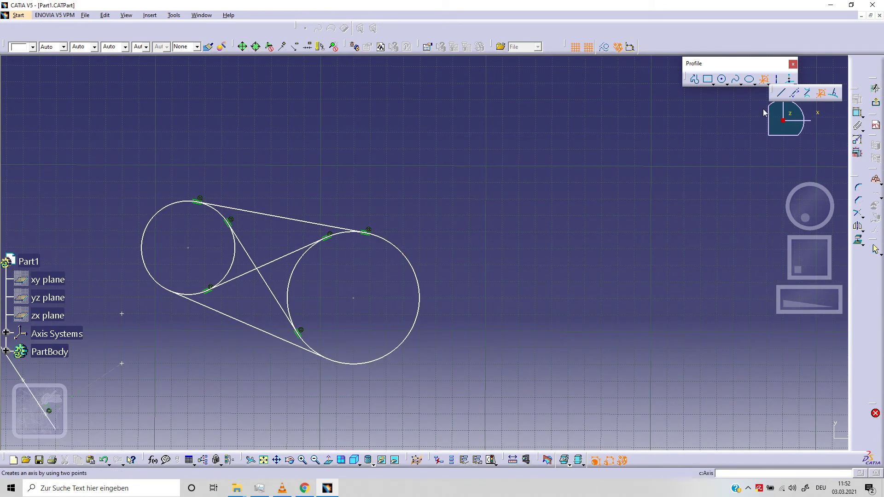
left_click(782, 96)
left_click(521, 123)
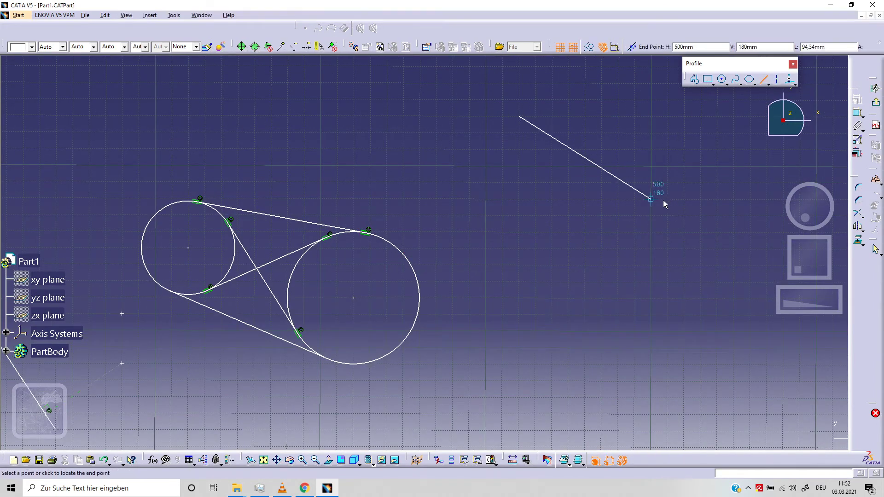
left_click(666, 200)
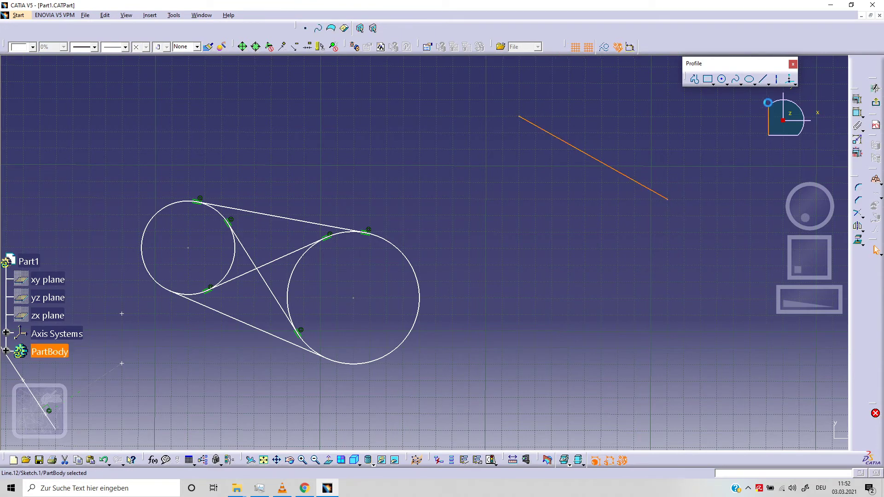
left_click(651, 134)
left_click(486, 190)
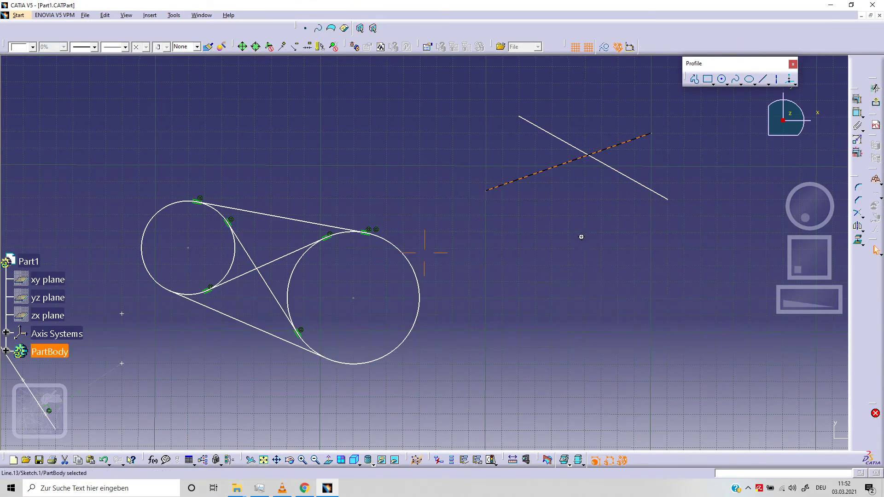
Step: Create a bisecting line between the two crossing straight lines
middle_click_drag(584, 235, 548, 254)
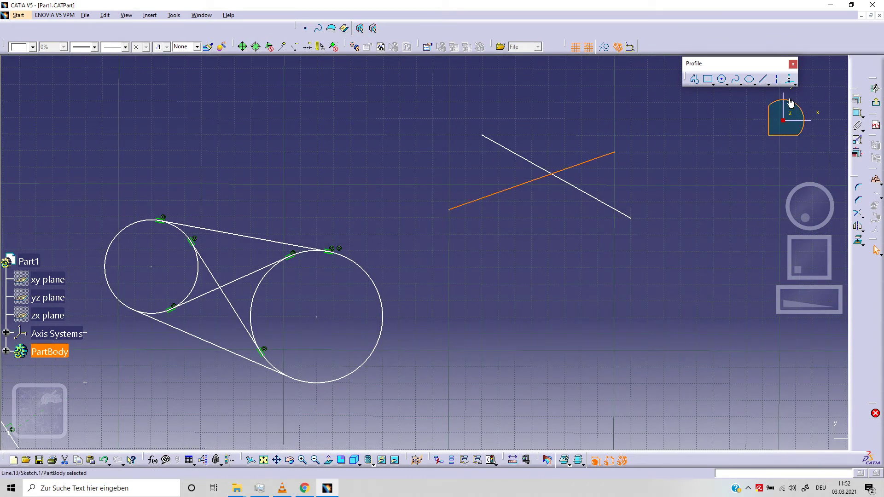
left_click(768, 84)
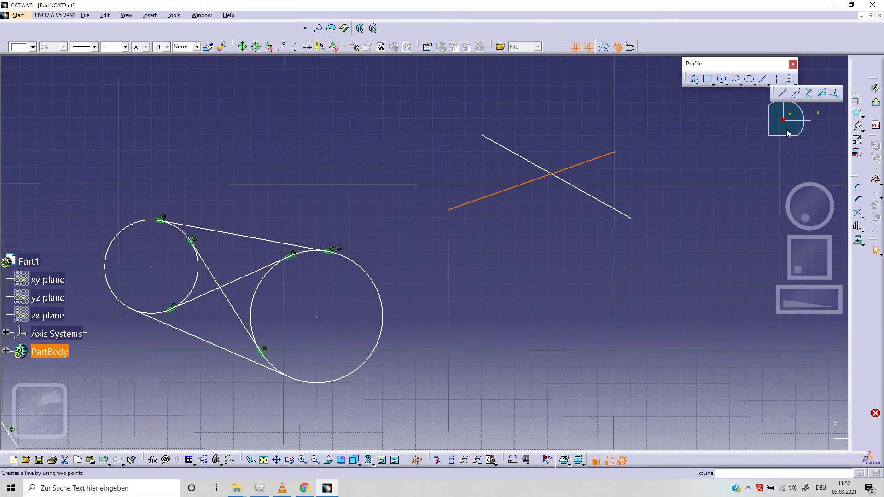
left_click(823, 98)
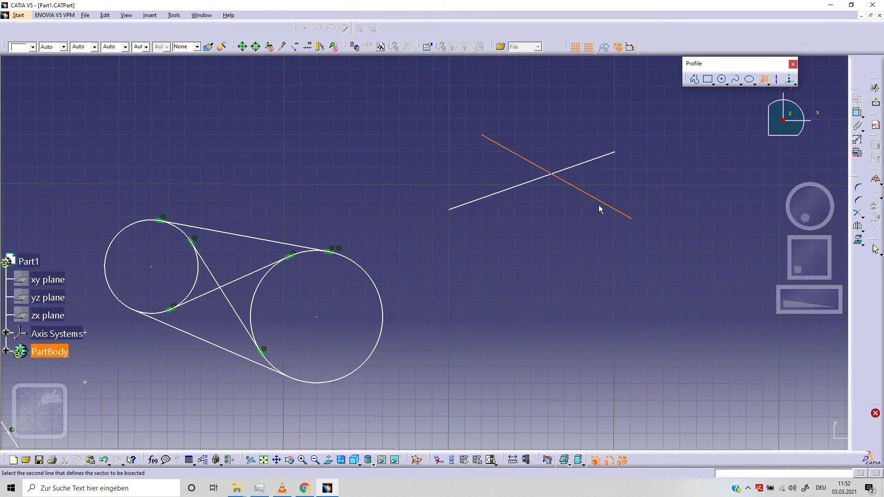
left_click(571, 184)
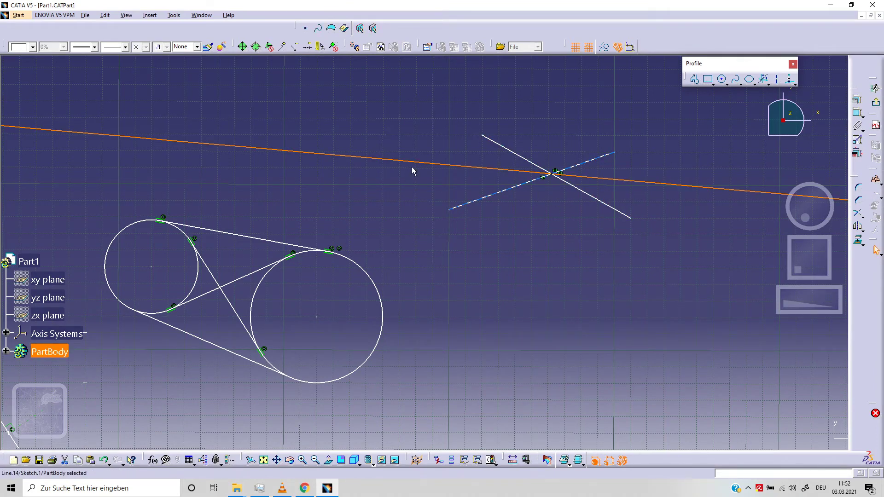
mouse_move(260, 144)
middle_mouse_down("ctrl")
mouse_move(255, 219)
mouse_move(257, 132)
mouse_move(339, 203)
mouse_move(325, 179)
mouse_move(454, 187)
middle_mouse_up("ctrl")
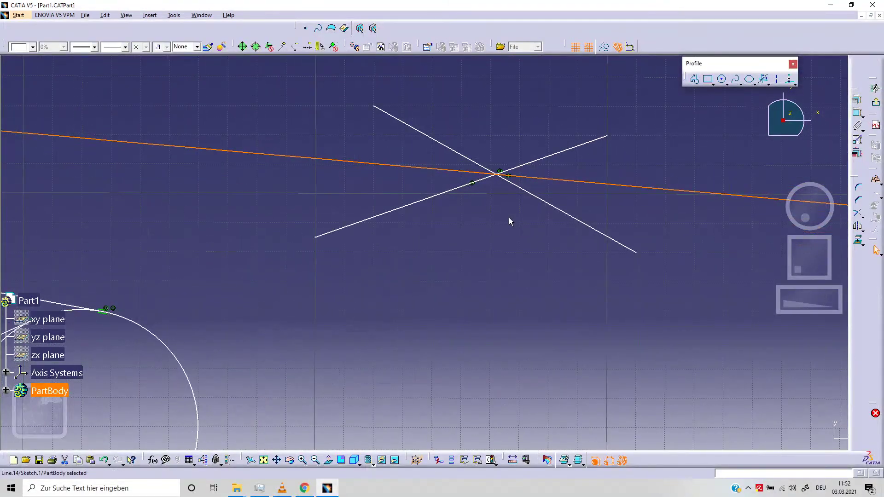
Step: Add an angle constraint between the bisecting line and the upward-sloping crossing line
middle_click_drag(513, 206, 513, 187, "ctrl")
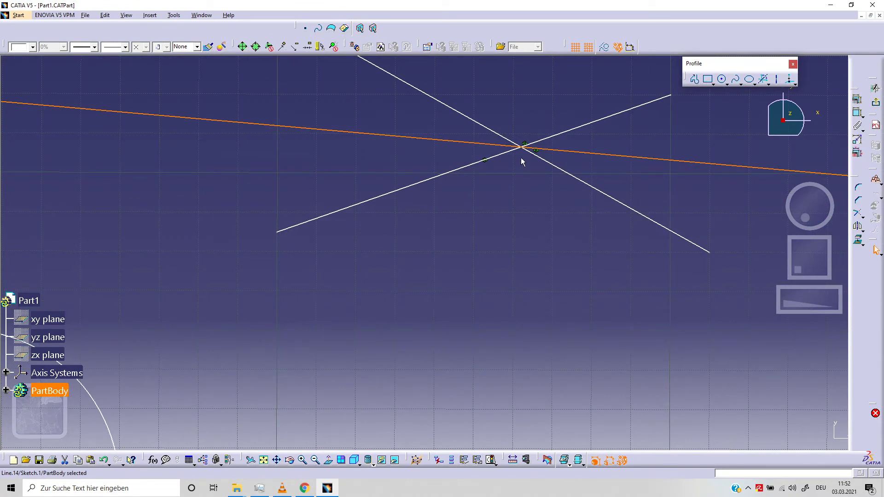
left_click(538, 151)
left_click(857, 113)
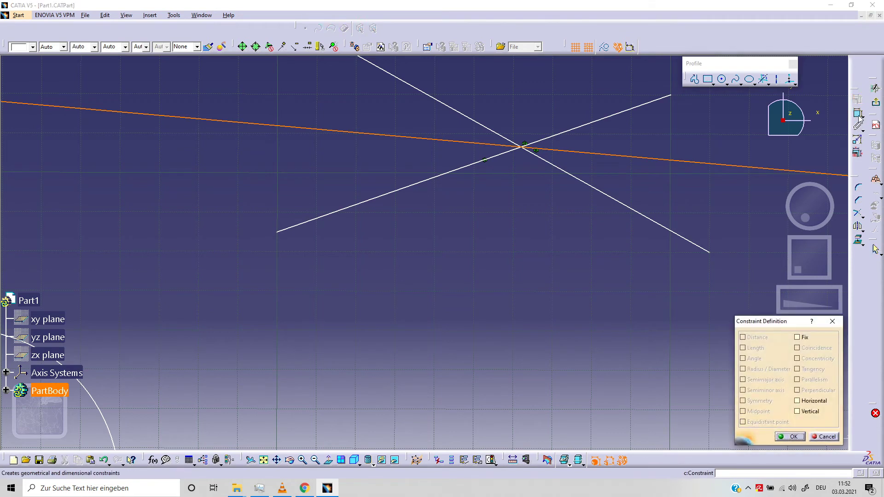
left_click(824, 437)
left_click(857, 113)
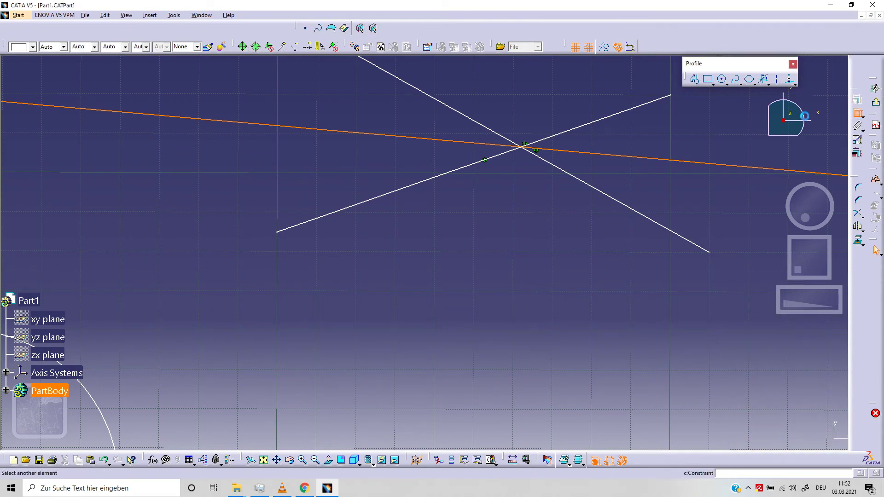
left_click(649, 104)
left_click(657, 124)
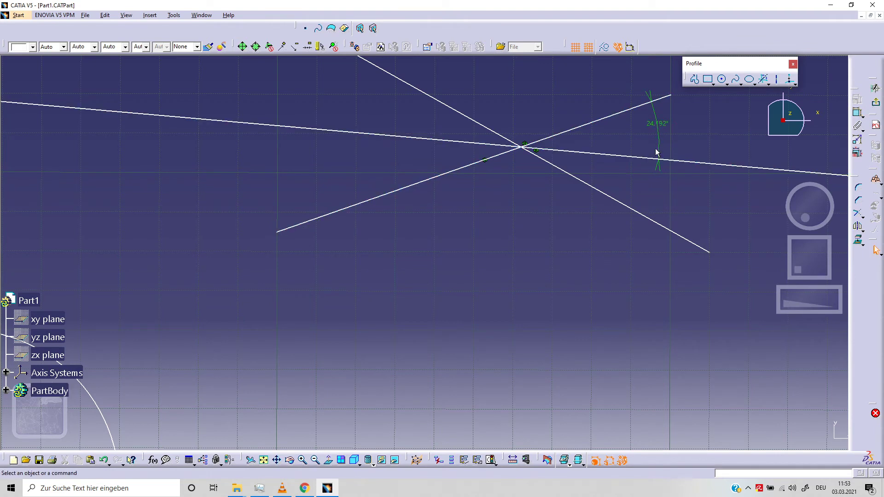
Step: Add a second angle constraint between the bisecting line and the downward-sloping crossing line
left_click(855, 113)
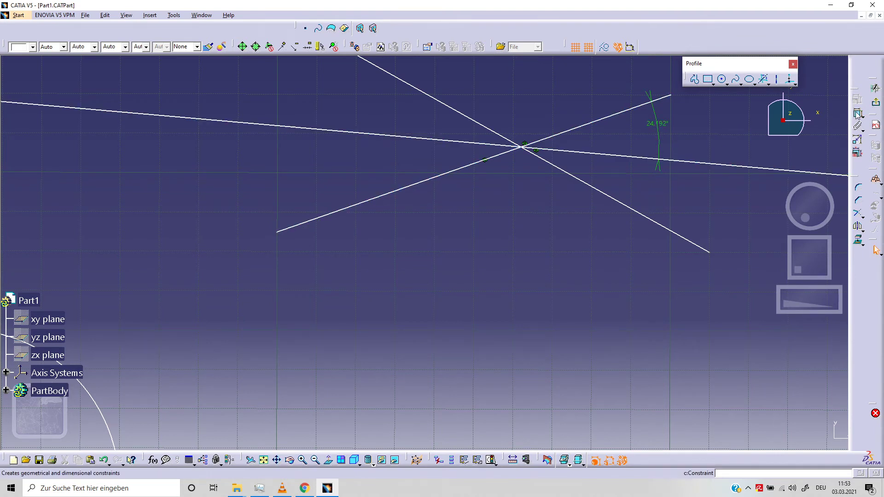
left_click(711, 164)
left_click(662, 223)
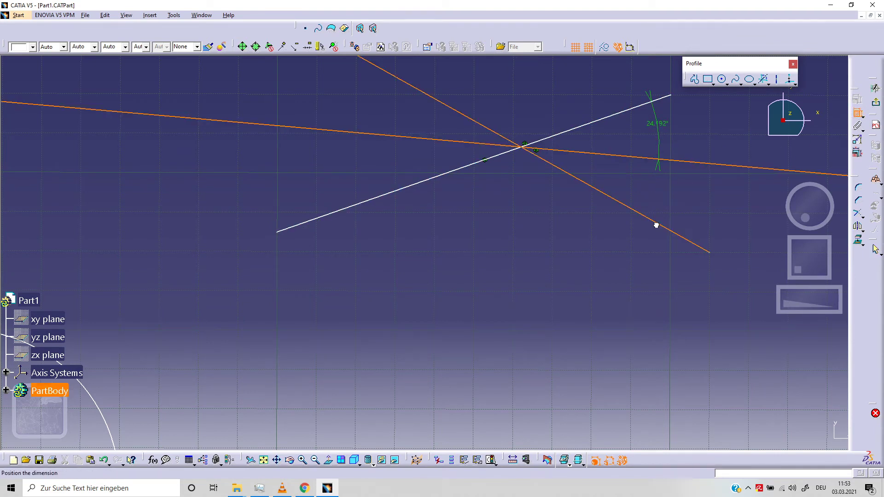
left_click(683, 204)
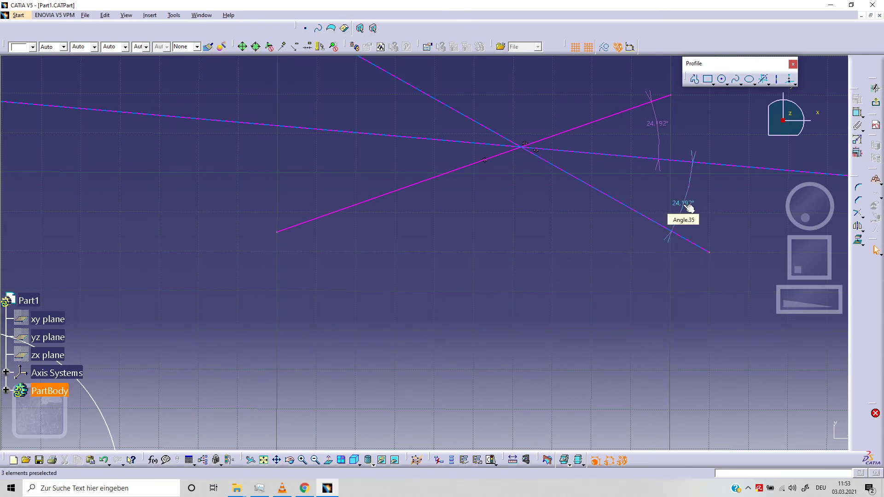
Step: Draw a slightly sloping axis in the empty area above the crossing lines, declining to transform the selected bisecting line into an axis
left_click(539, 150)
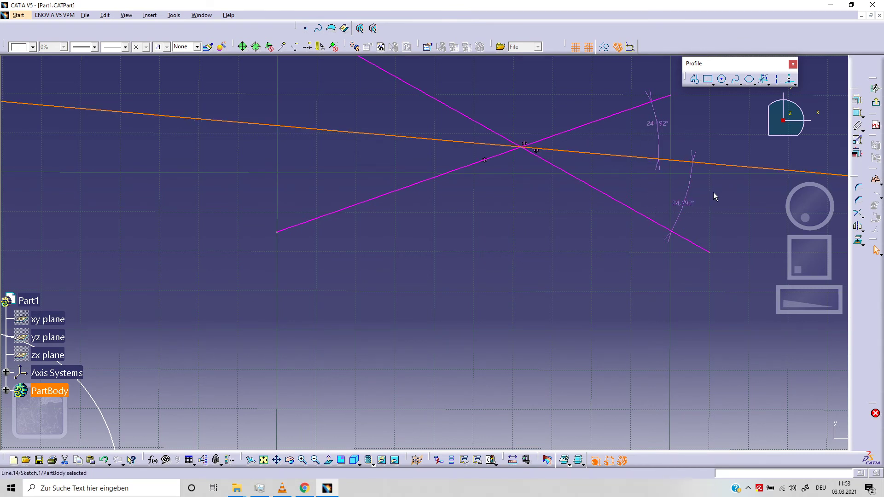
middle_click_drag(589, 213, 573, 258)
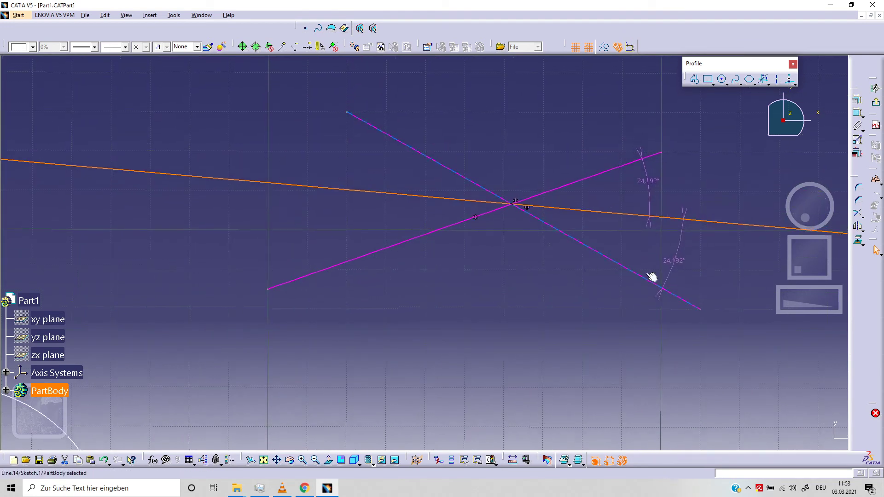
left_click(768, 84)
mouse_move(288, 226)
middle_mouse_down()
mouse_move(498, 125)
mouse_move(473, 259)
mouse_move(489, 202)
middle_mouse_up()
middle_click_drag(537, 156, 465, 226)
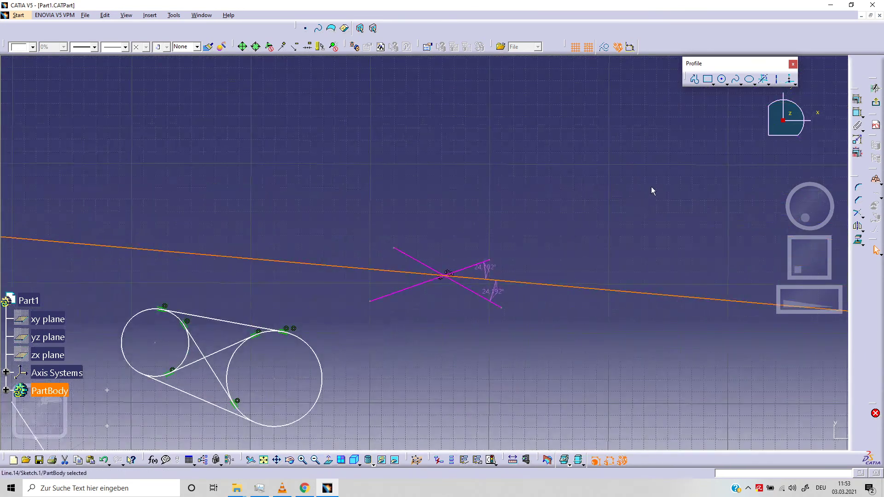
middle_click_drag(651, 191, 549, 191)
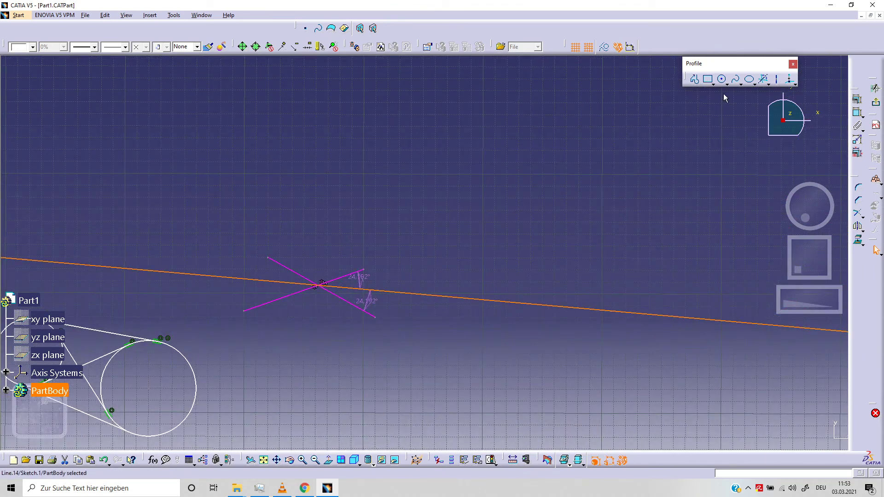
left_click(778, 81)
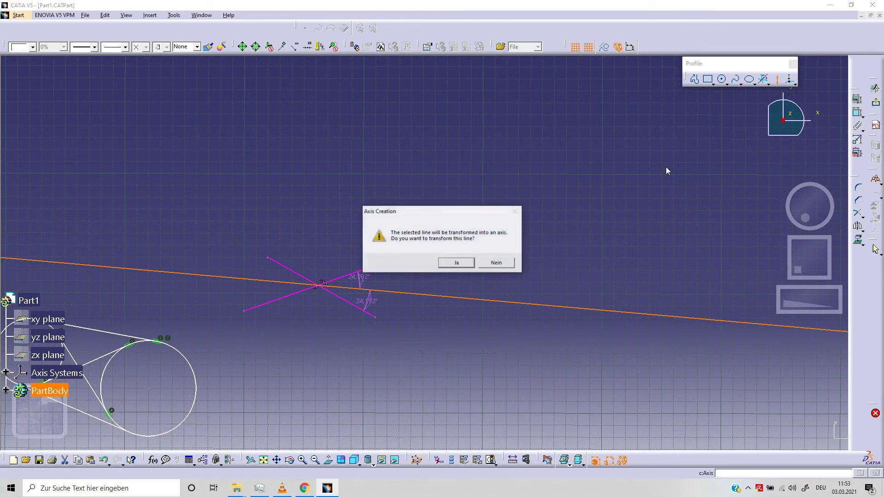
left_click(496, 263)
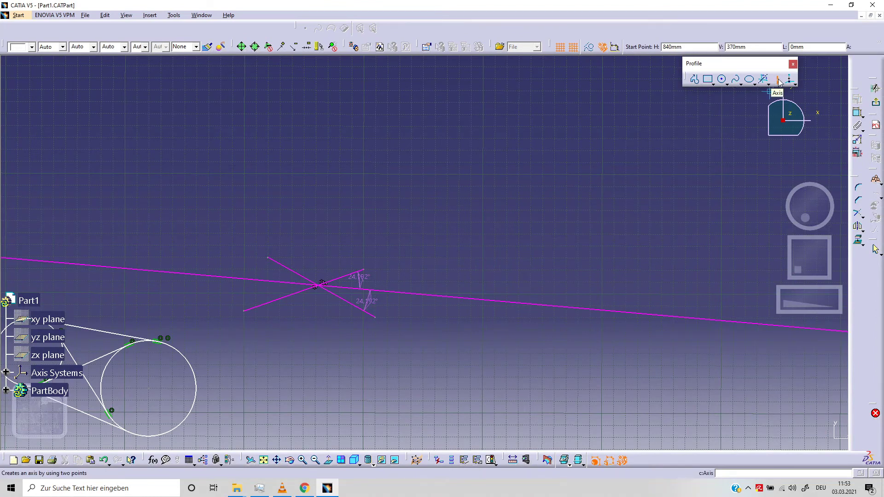
left_click(351, 126)
left_click(521, 155)
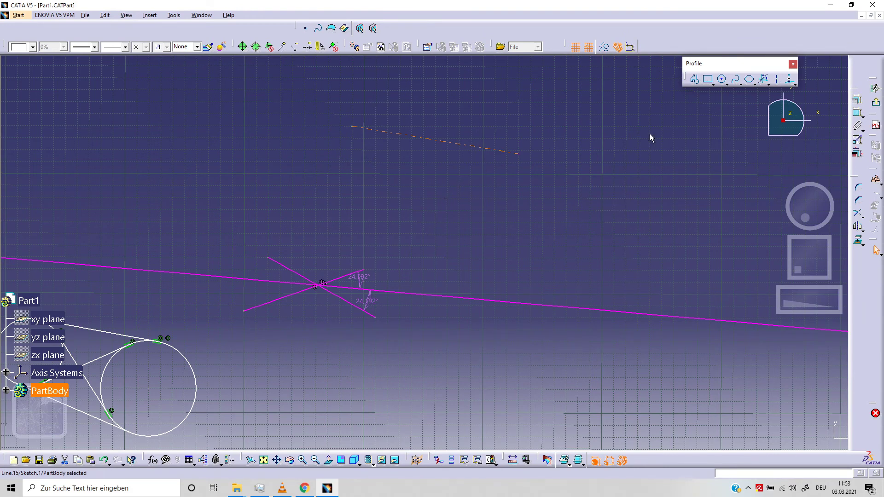
Step: Exit the sketch to the 3D part and dismiss the update diagnosis
middle_click_drag(578, 199, 581, 233, "ctrl")
scroll(581, 233, "up", 1)
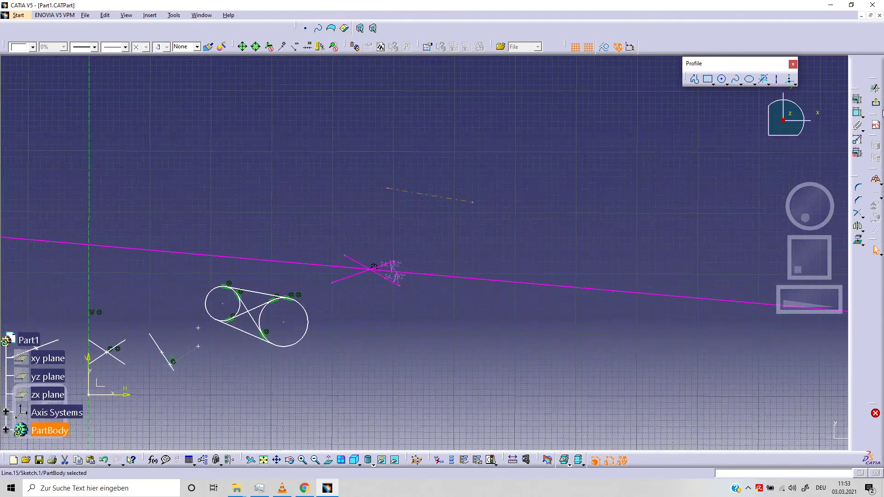
left_click(876, 102)
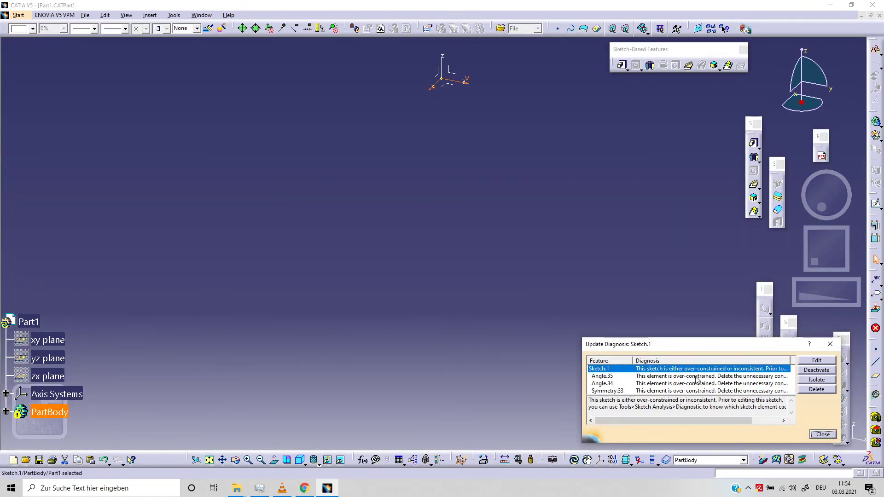
left_click(823, 436)
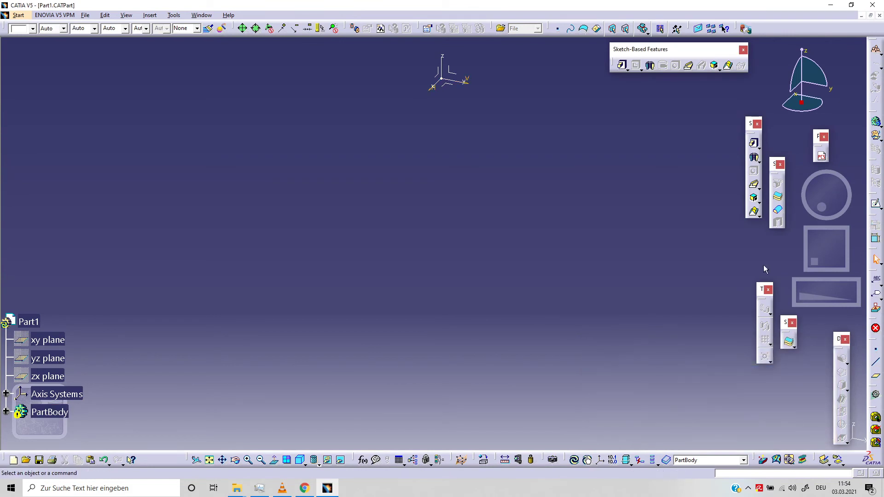
Step: Expand PartBody in the specification tree and reopen Sketch.1 for editing
left_click(6, 412)
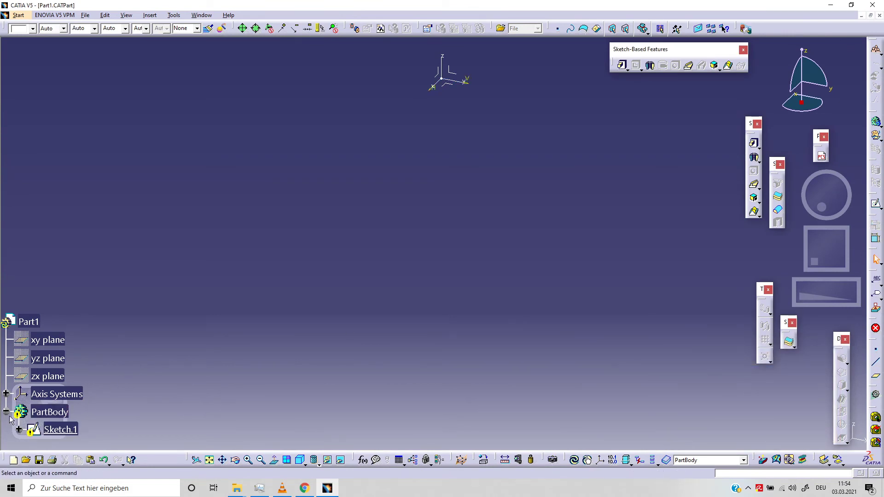
scroll(165, 272, "down", 3)
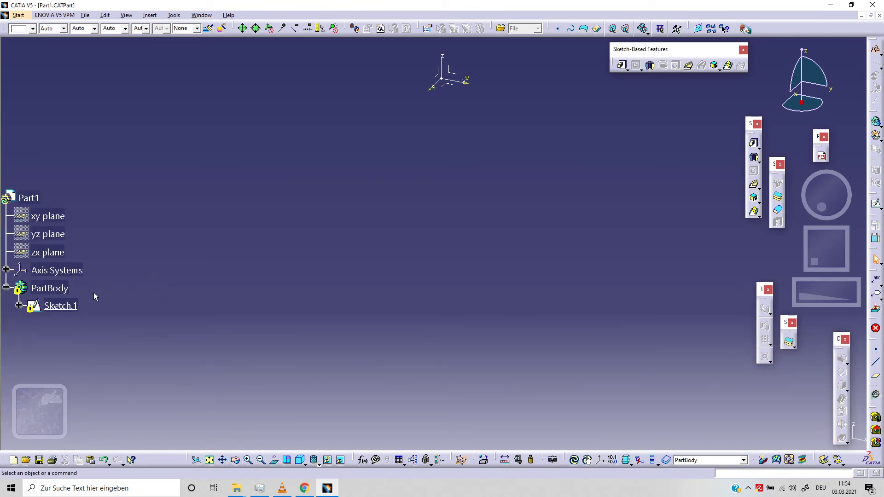
double_click(74, 302)
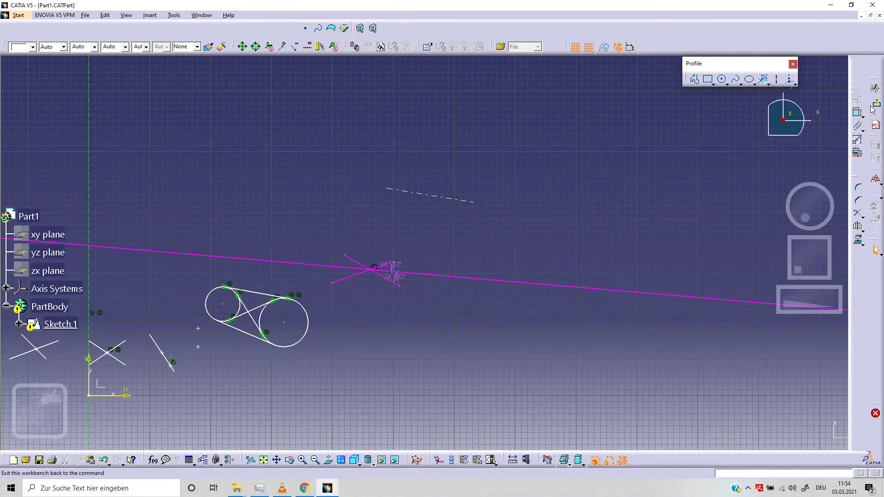
Step: Exit the sketch again, dismissing its update diagnosis, and reopen Sketch.1 for editing
left_click(875, 88)
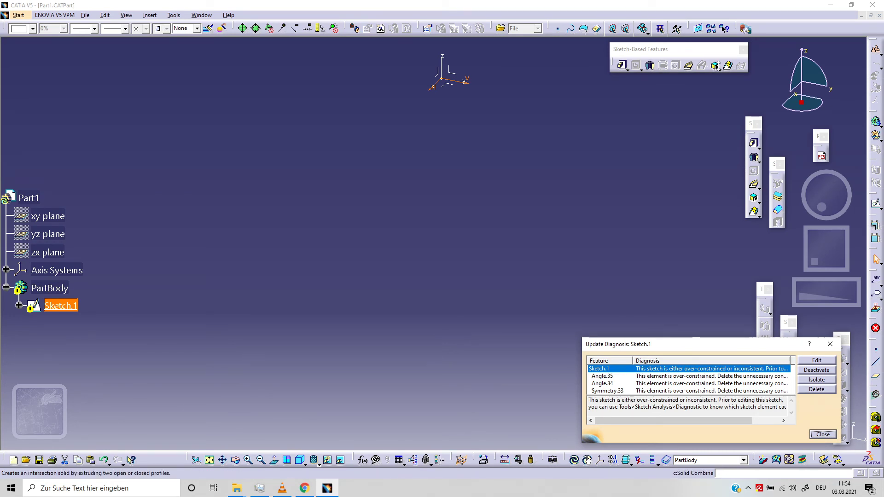
left_click(661, 66)
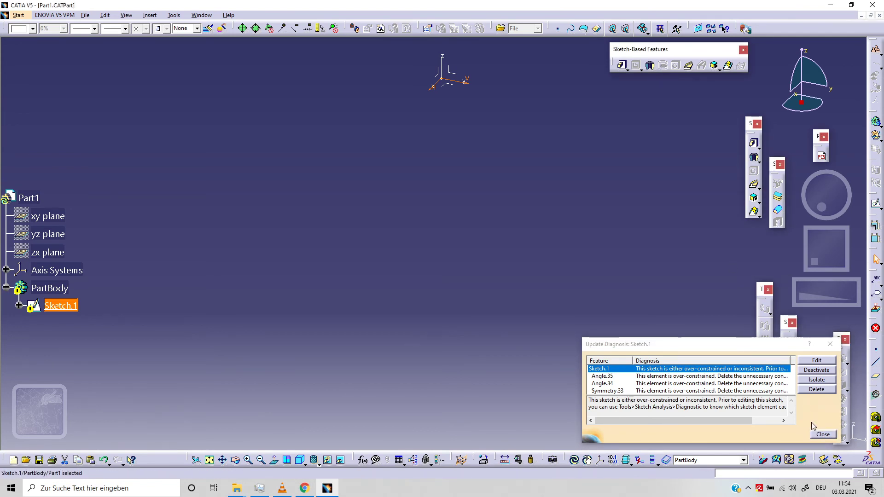
left_click(822, 434)
middle_click_drag(635, 177, 622, 239)
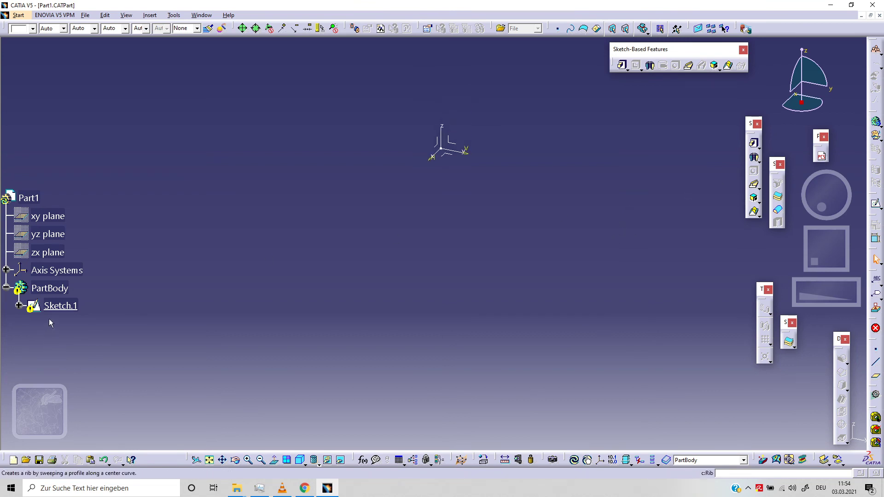
double_click(60, 306)
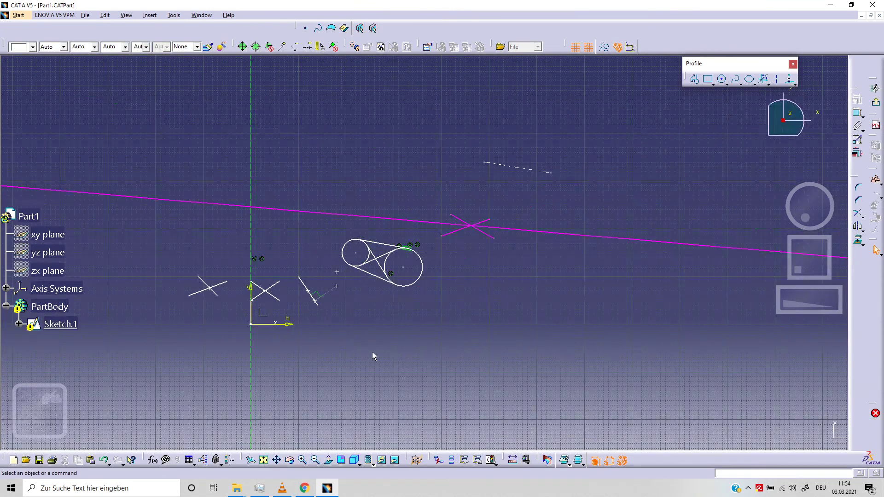
Step: Delete the angle constraint between the bisecting line and the downward-sloping crossing line
mouse_move(537, 256)
middle_mouse_down("ctrl")
mouse_move(529, 256)
mouse_move(529, 212)
middle_mouse_up("ctrl")
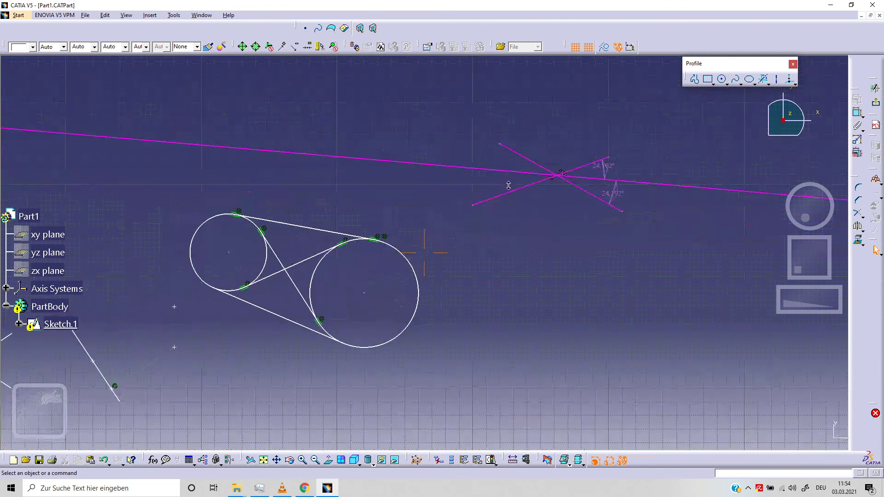
right_click(621, 196)
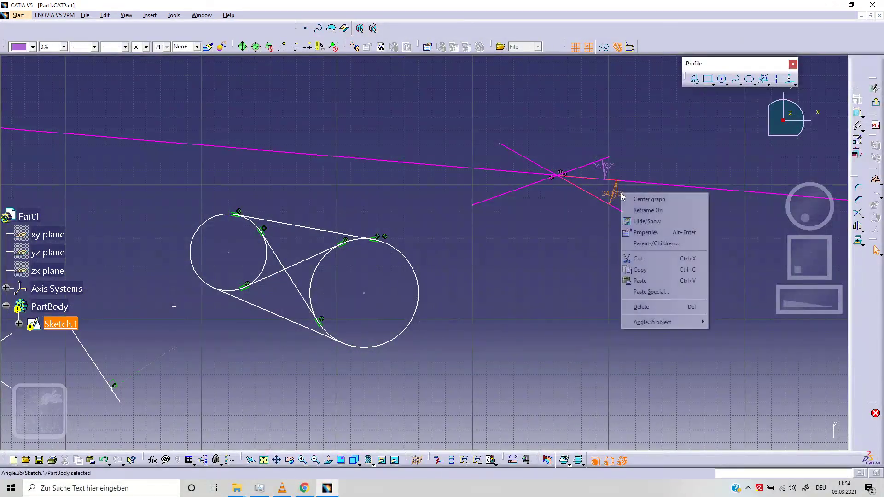
left_click(645, 307)
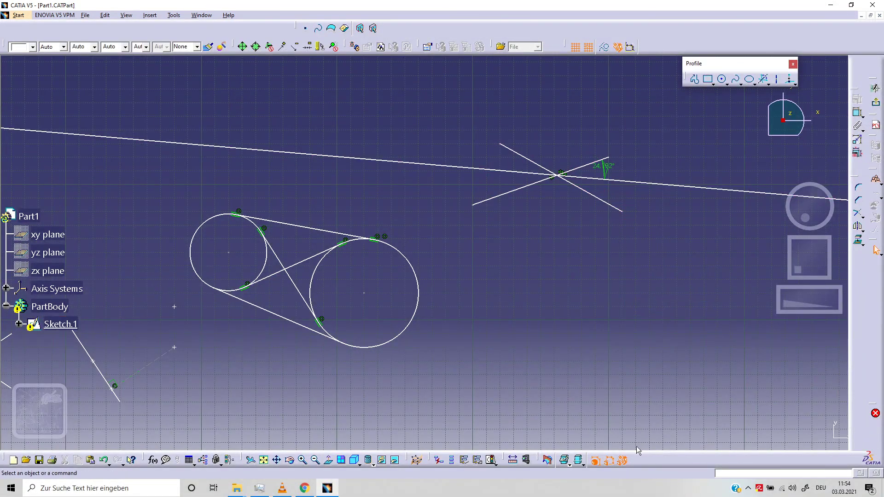
Step: Exit Sketch.1 to the 3D part and view the sketched geometry
left_click(875, 104)
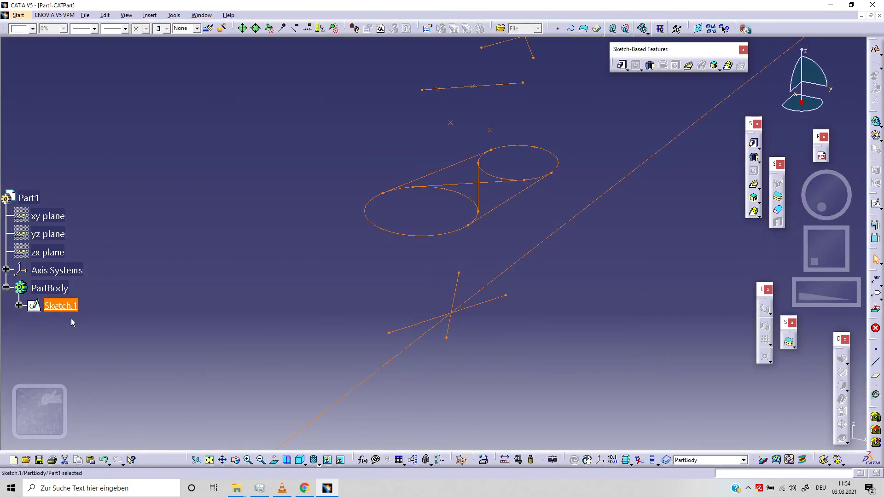
left_click(82, 309)
middle_click_drag(331, 233, 312, 294, "ctrl")
mouse_move(355, 217)
middle_mouse_down()
mouse_move(324, 284)
mouse_move(331, 240)
middle_mouse_up()
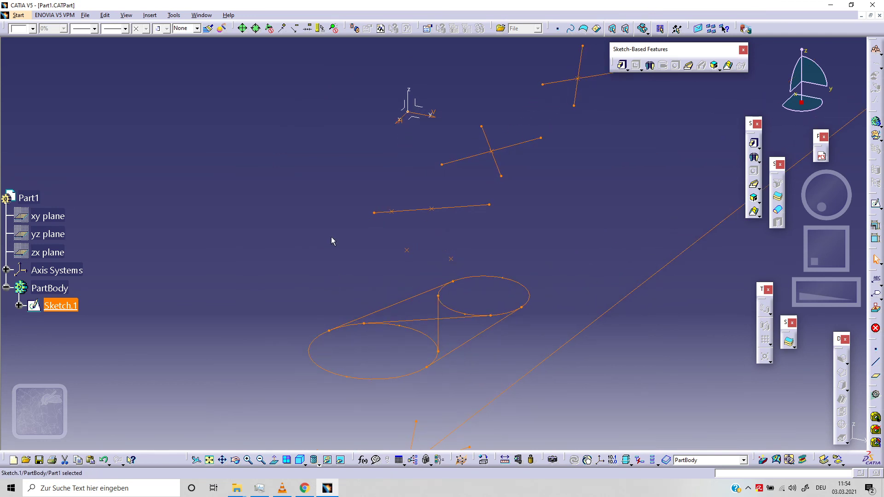